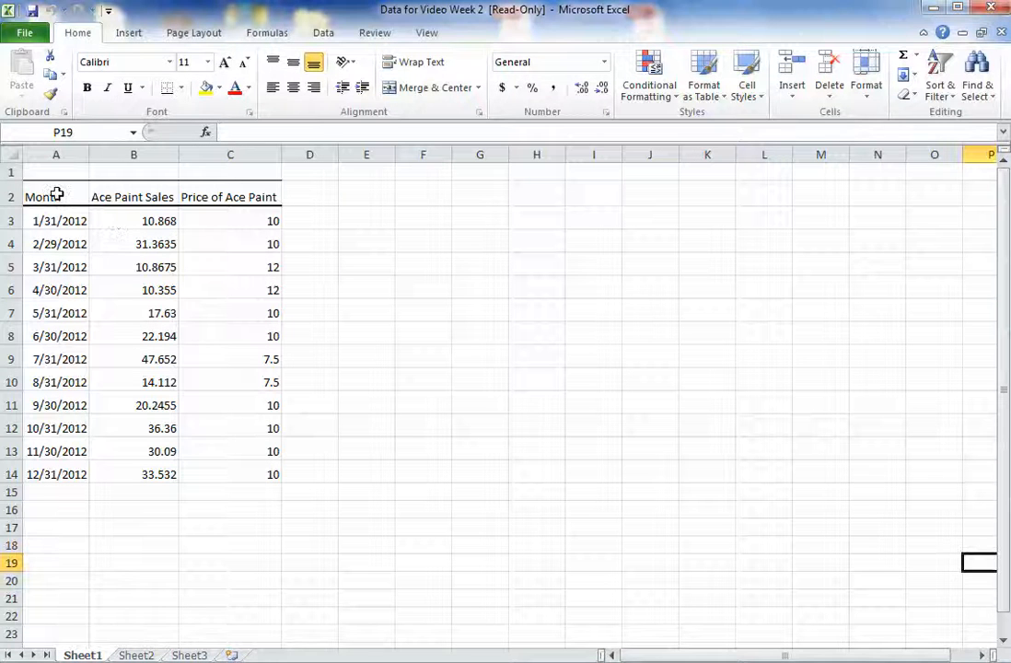
- Insert a scatter chart with smooth lines and markers plotting Ace Paint Sales by Month from A2:B14
drag(72, 197, 136, 472)
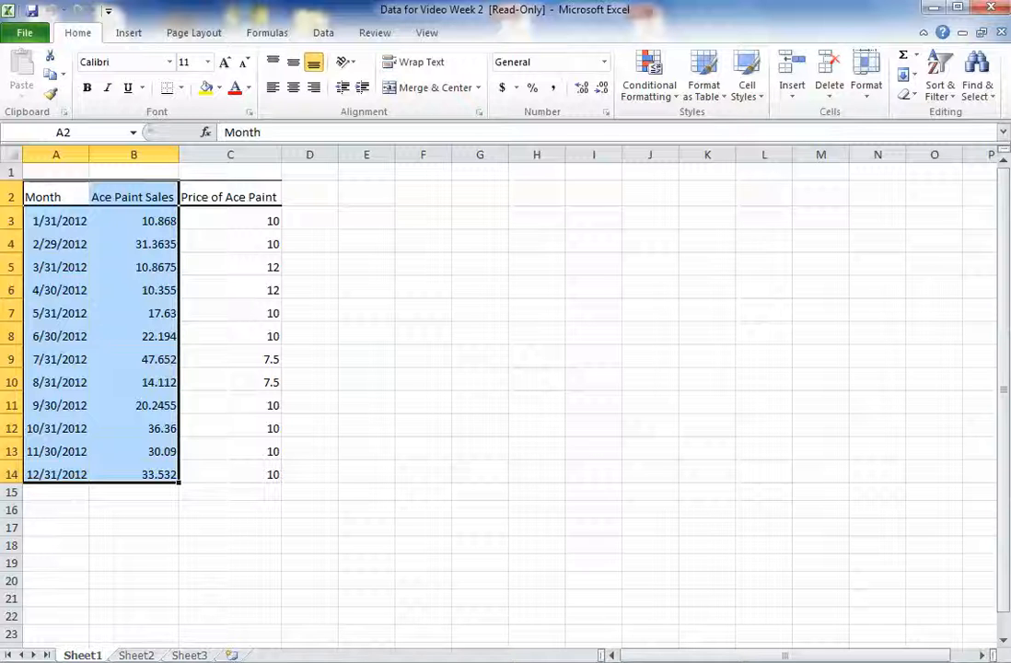
click(129, 33)
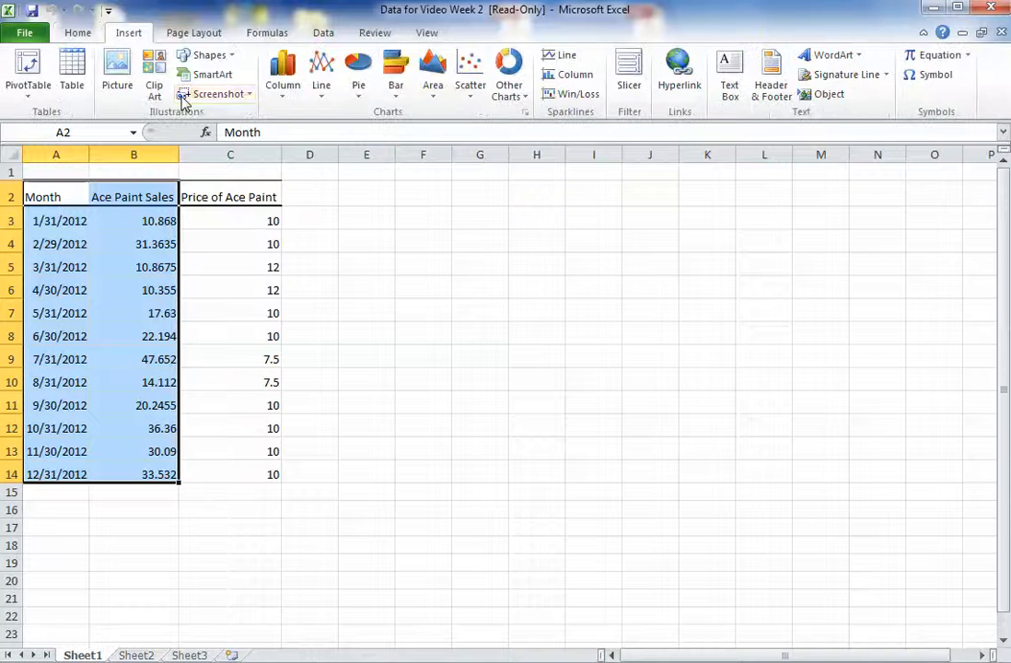
click(471, 102)
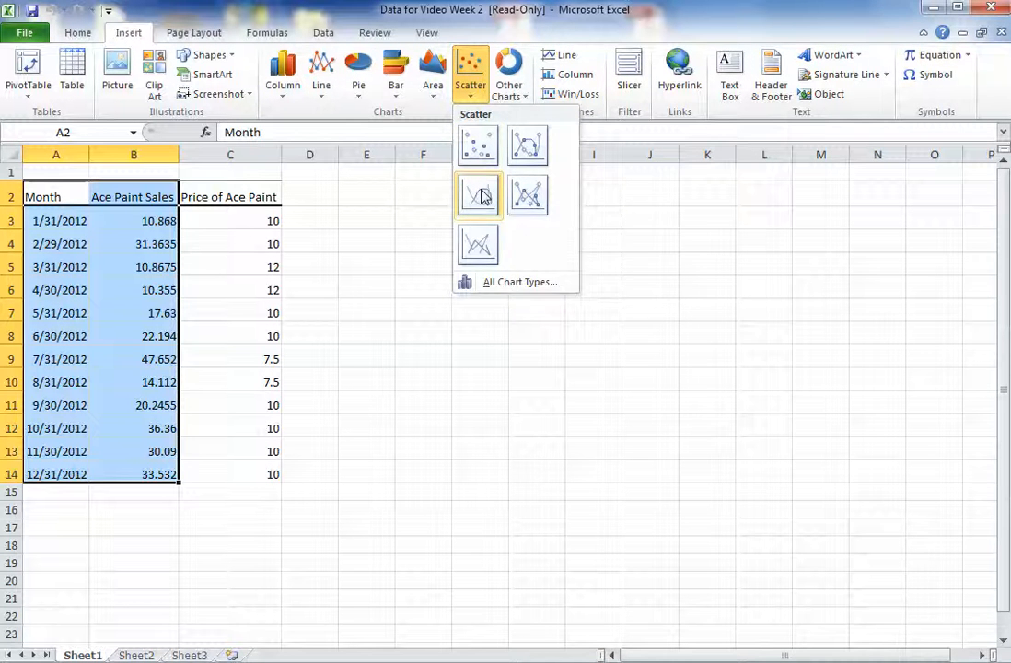
click(527, 149)
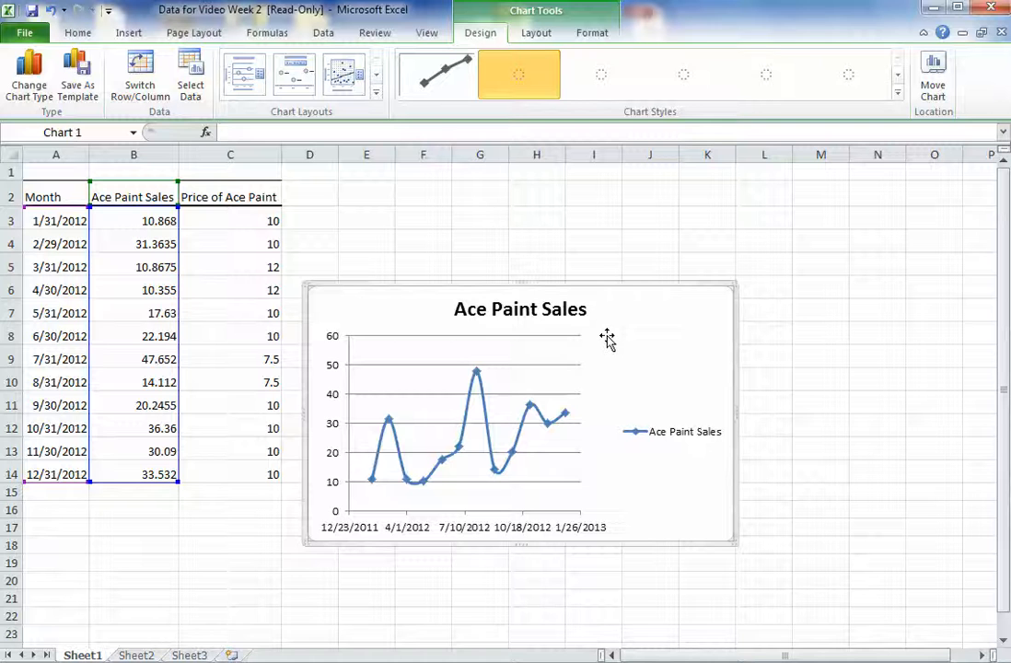
- Move the Ace Paint Sales chart up beside the data and enlarge it to span about columns E to O, down to row 23
drag(666, 339, 692, 238)
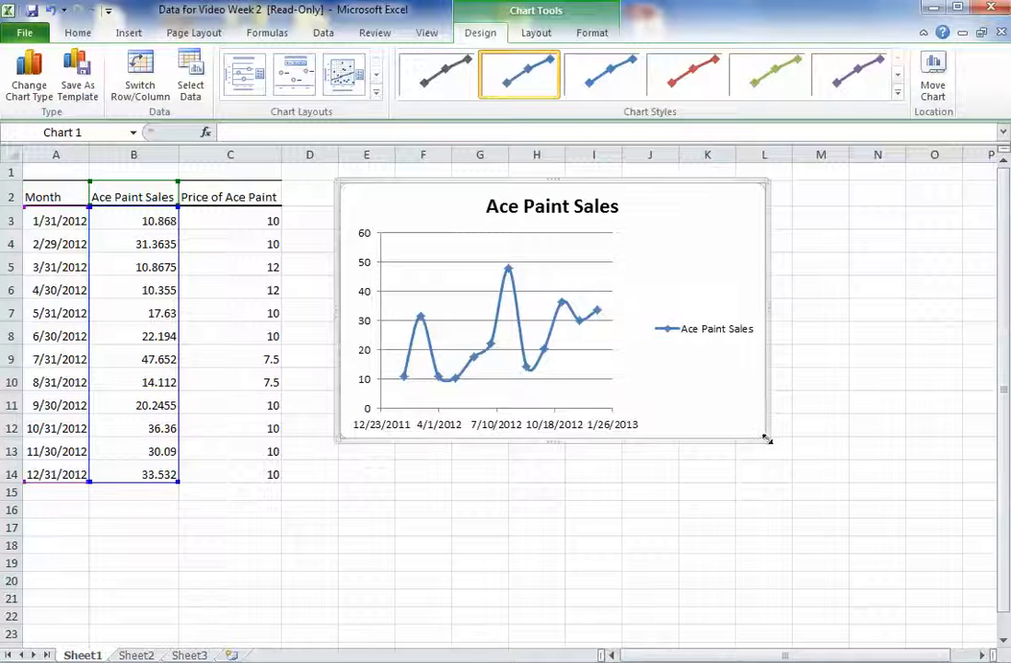
drag(768, 437, 935, 601)
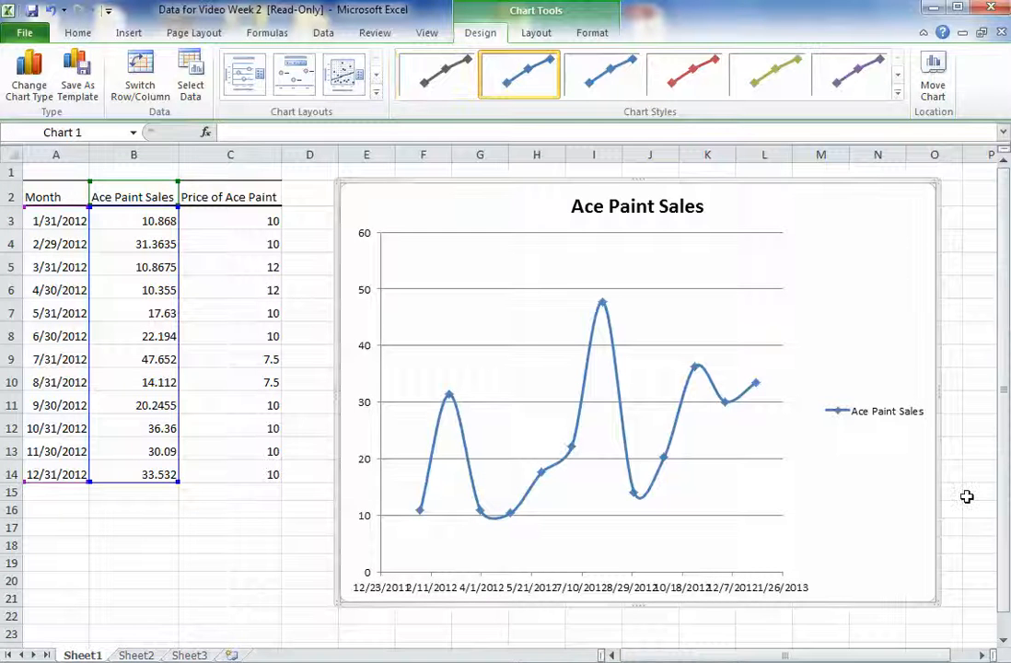
drag(932, 601, 972, 623)
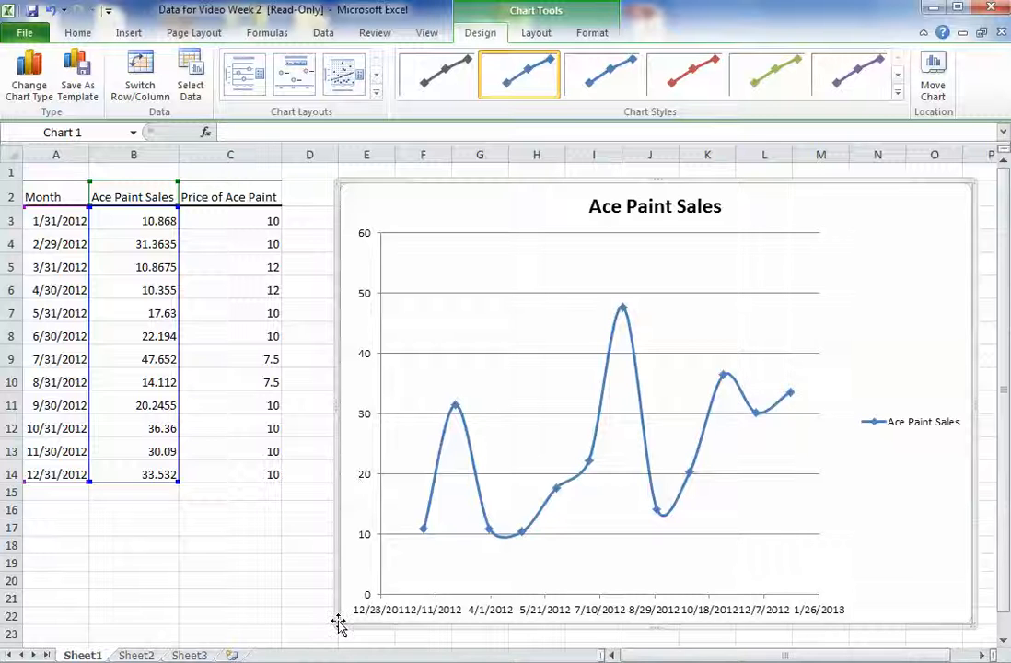
drag(337, 625, 316, 634)
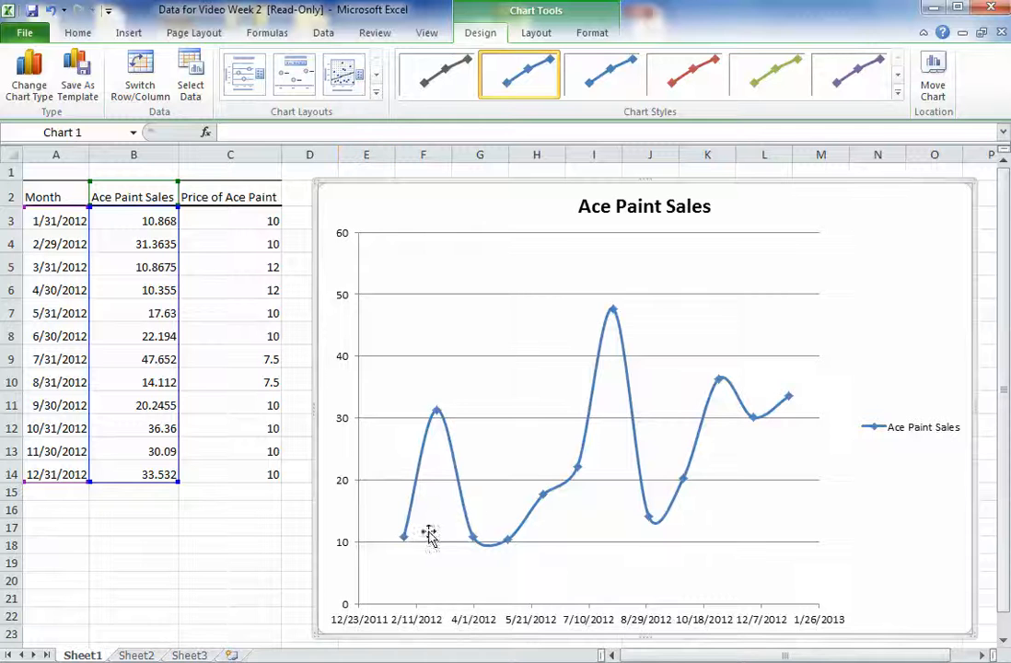
- Add data labels to the Ace Paint Sales series and delete the chart's legend
mouse_move(406, 541)
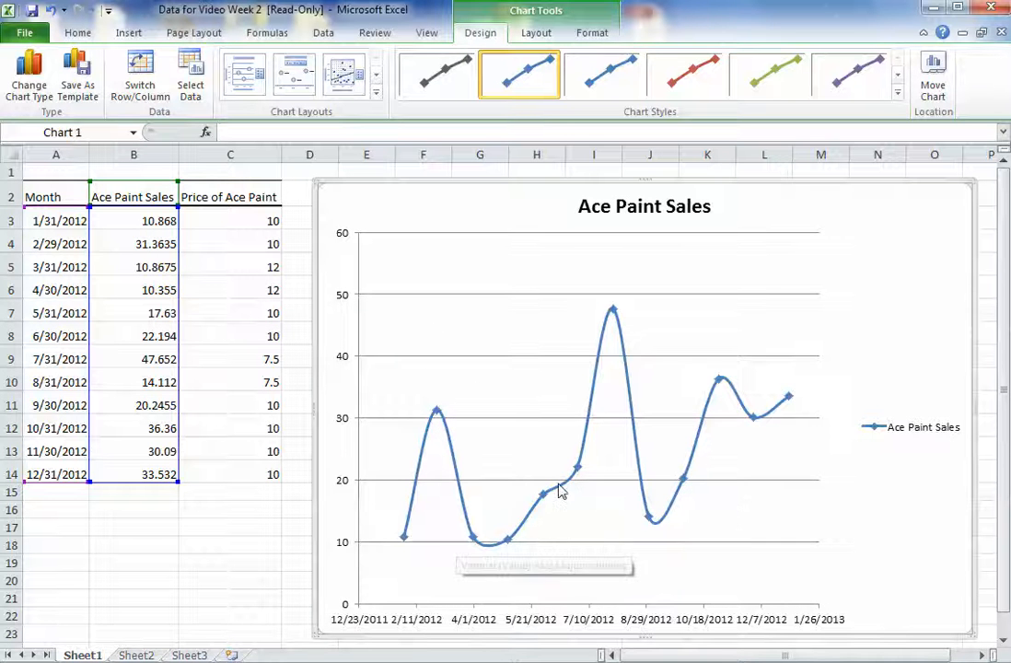
mouse_move(617, 320)
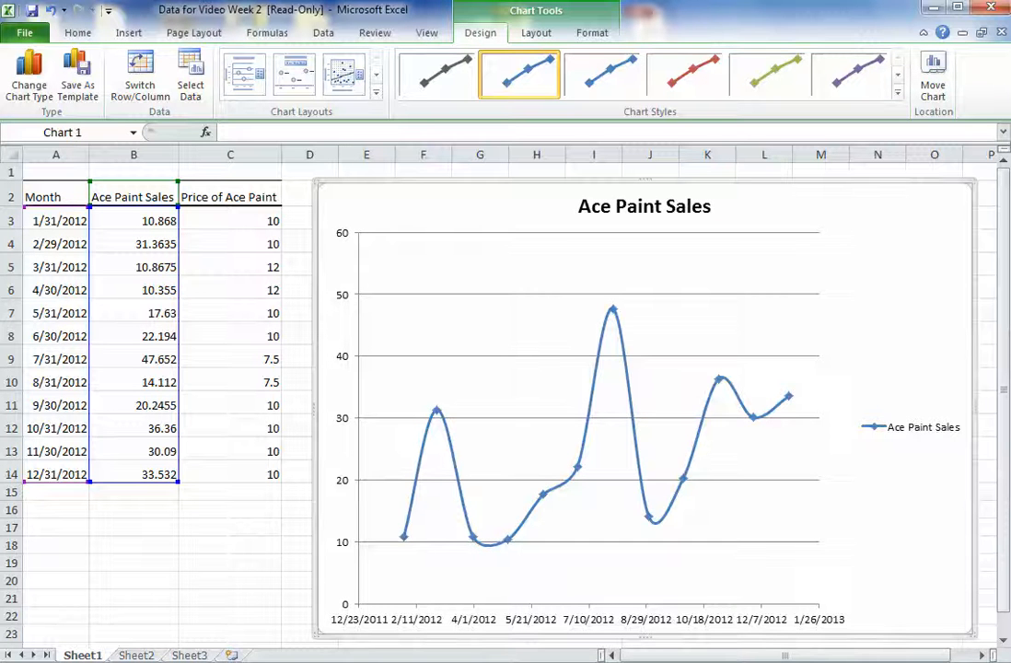
click(614, 316)
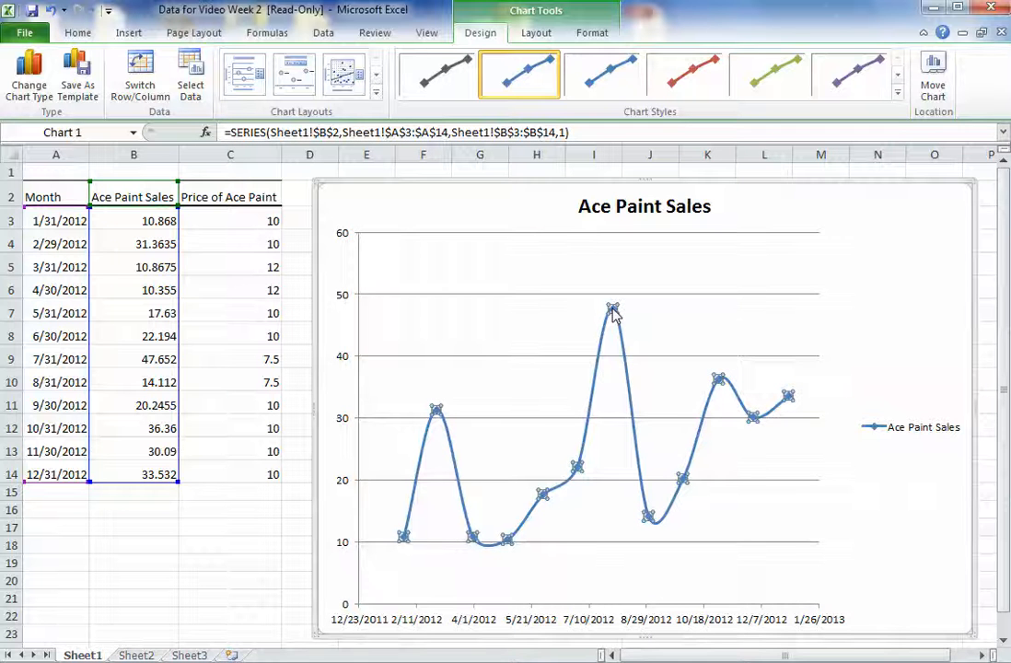
right_click(614, 316)
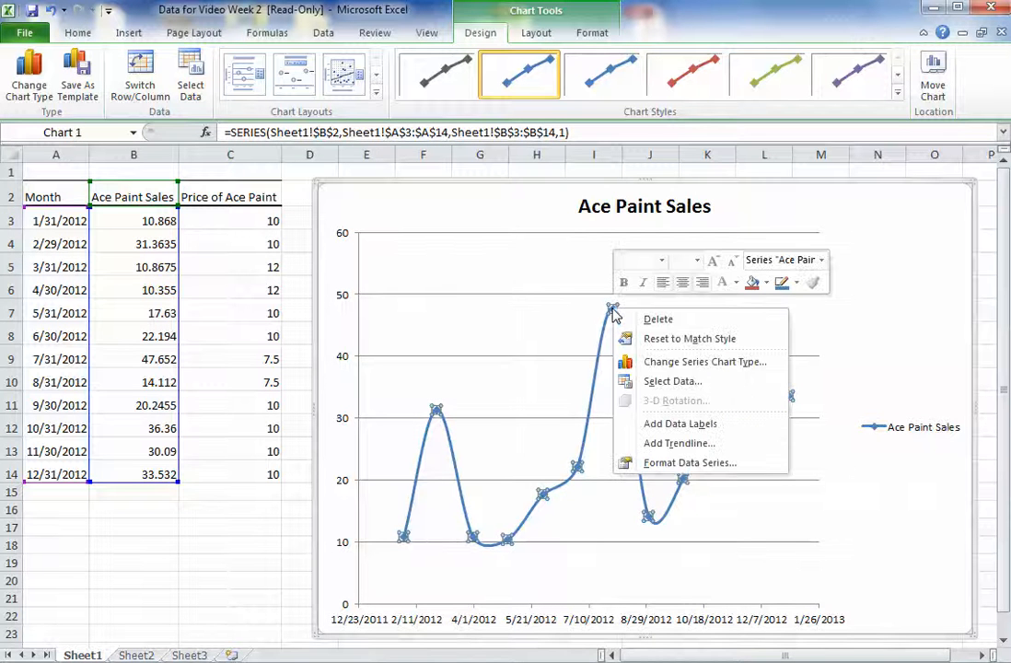
click(702, 424)
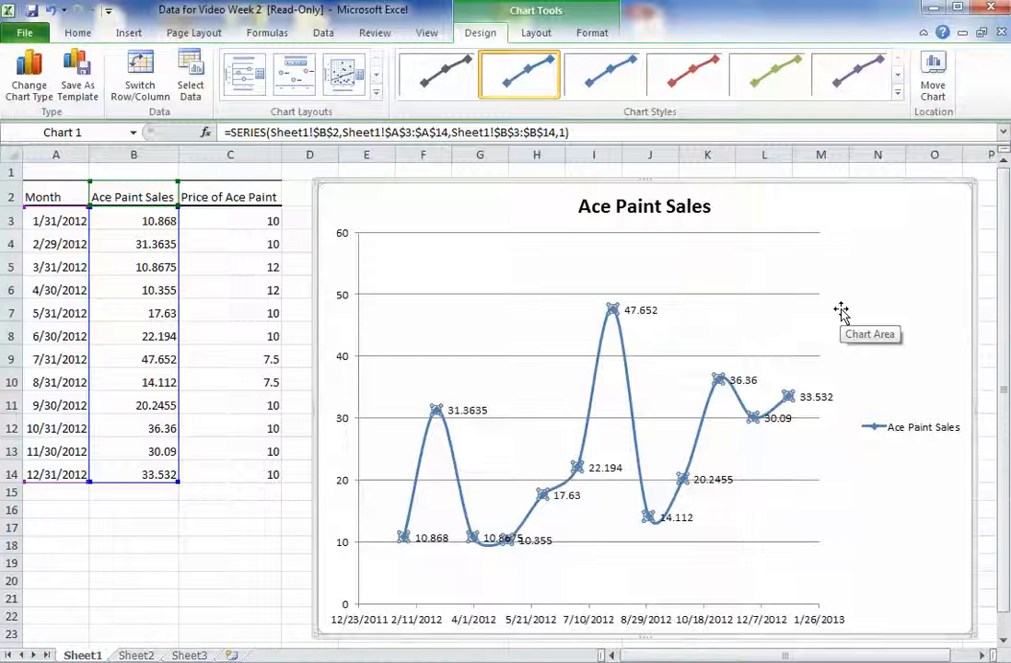
click(893, 435)
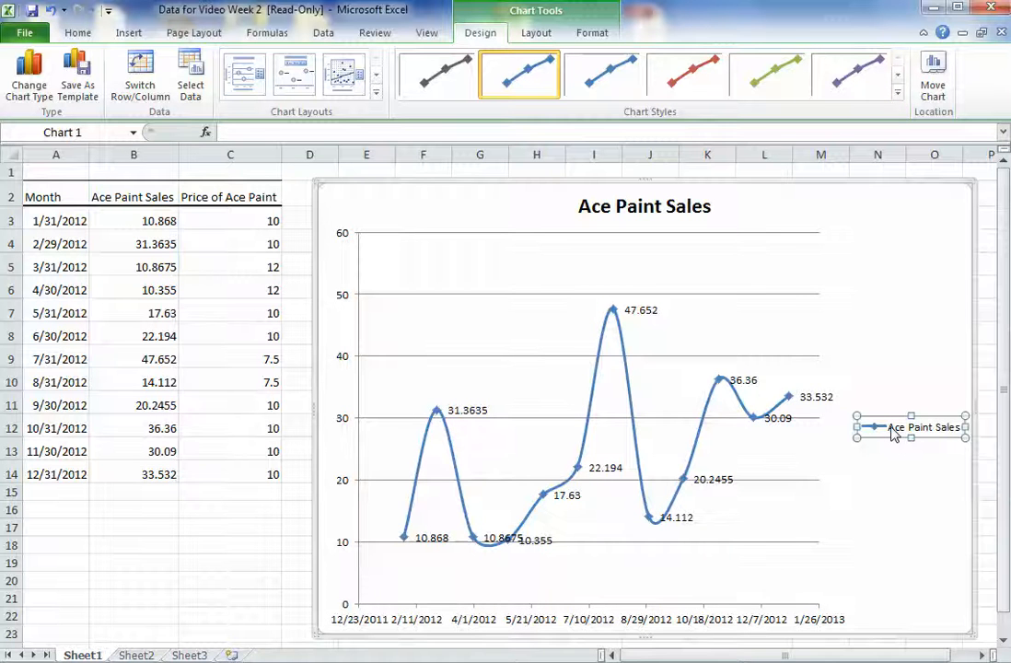
key(Delete)
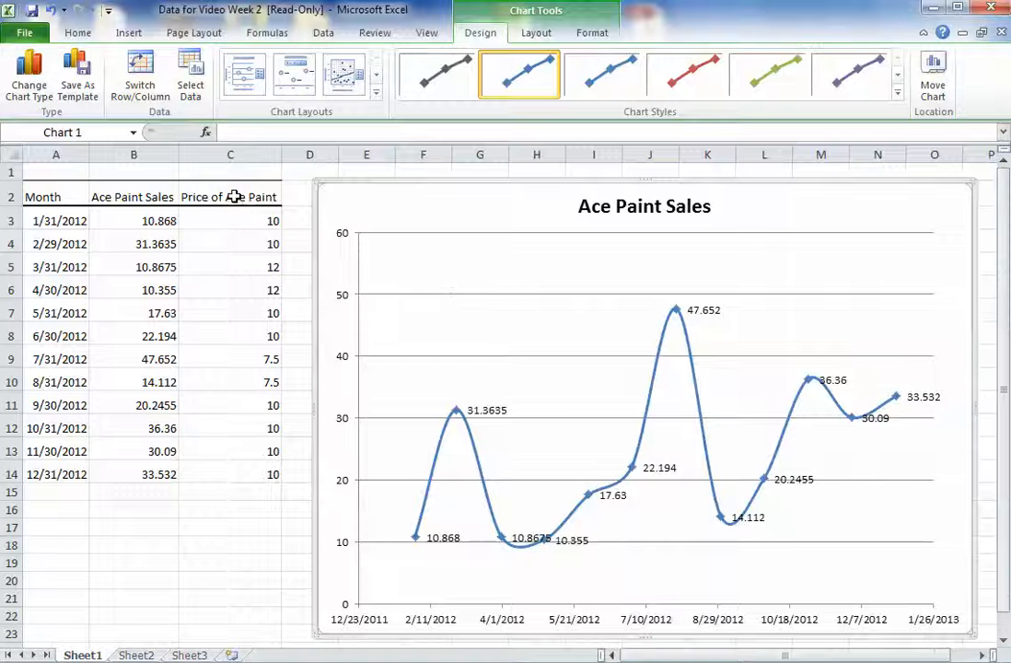
- Insert a separate scatter chart with smooth lines and markers for Price of Ace Paint from C2:C14
drag(235, 196, 239, 470)
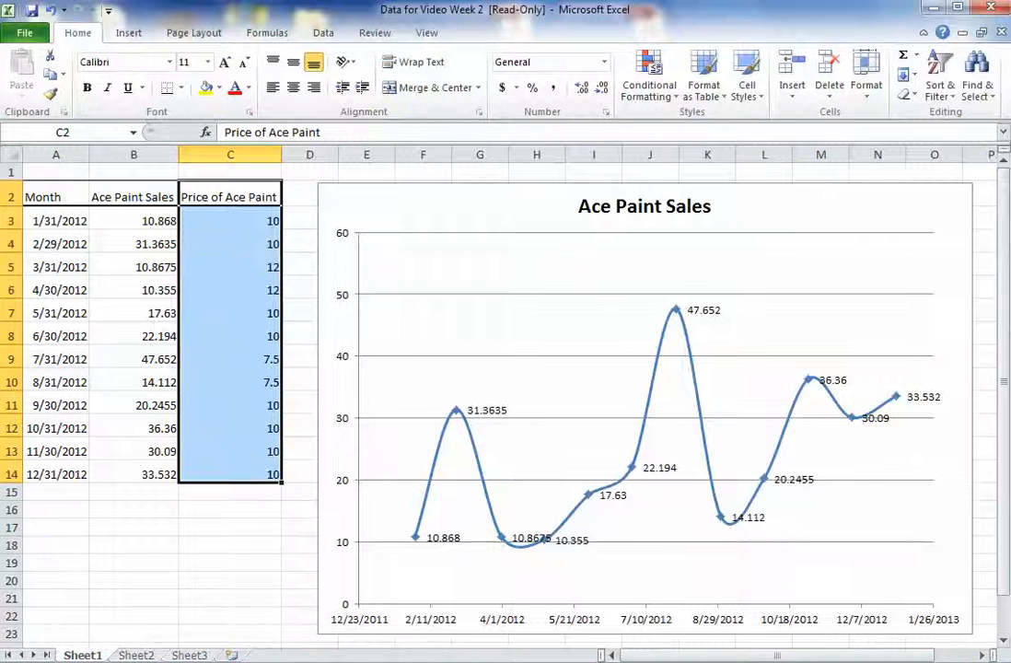
click(128, 33)
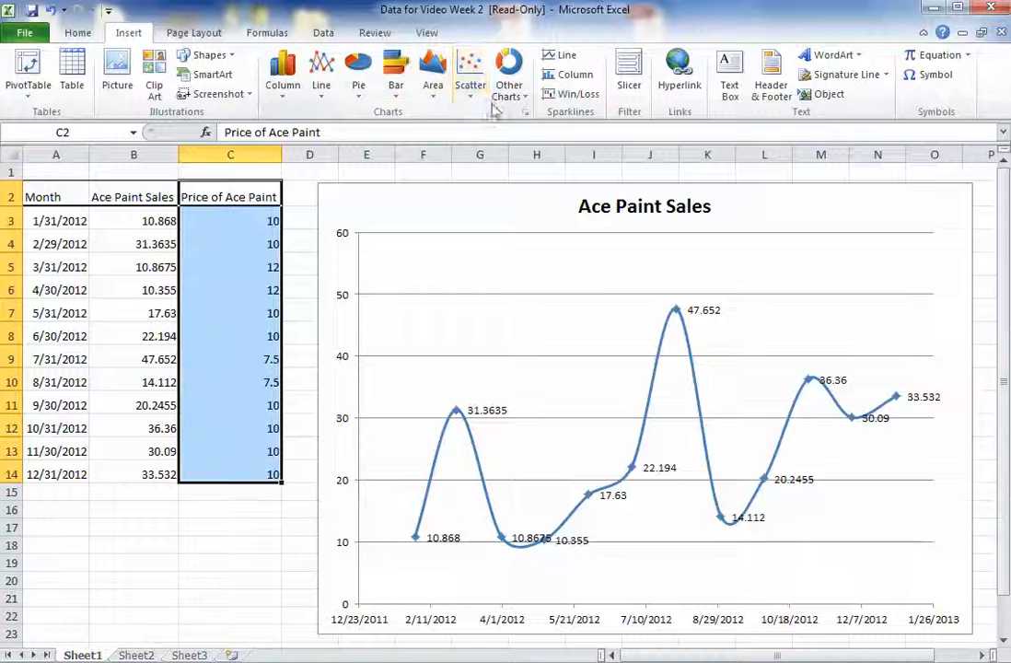
click(472, 85)
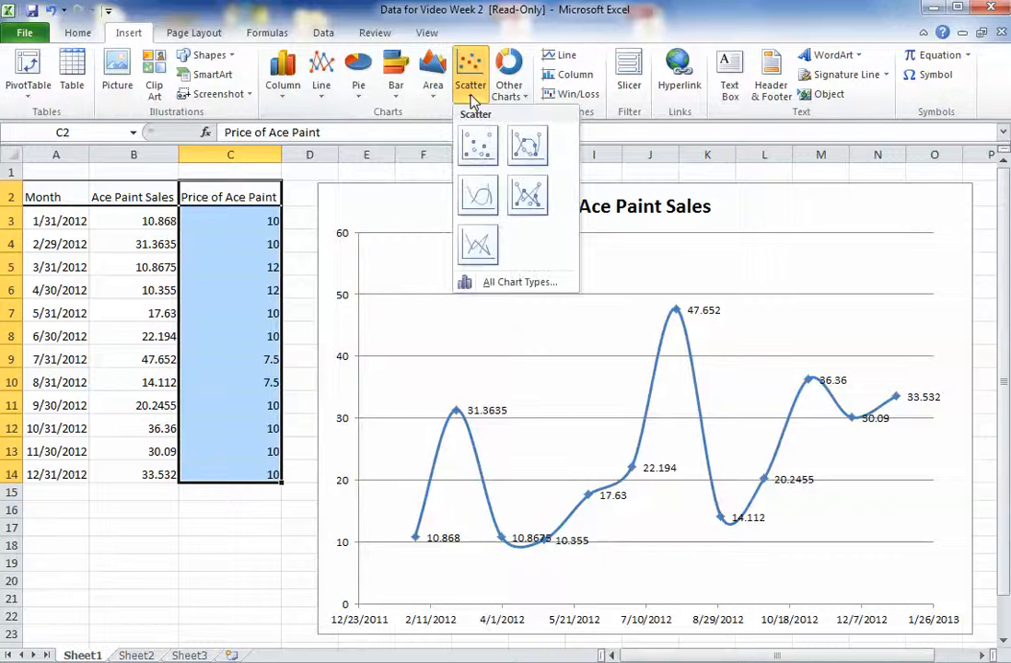
click(527, 146)
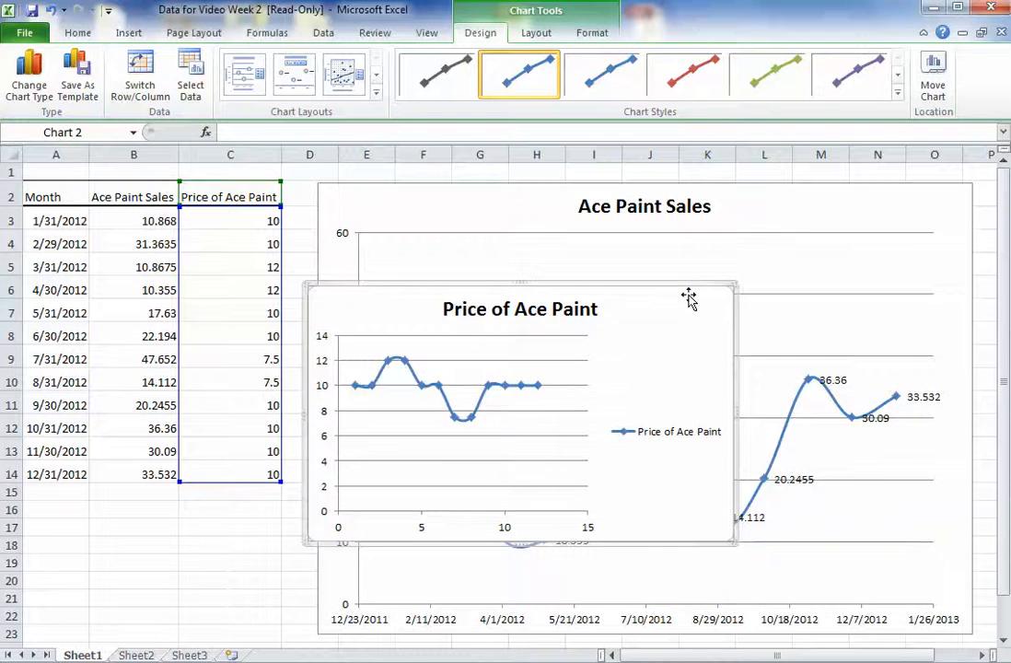
- Delete both the Price of Ace Paint chart and the Ace Paint Sales chart from Sheet1
key(Delete)
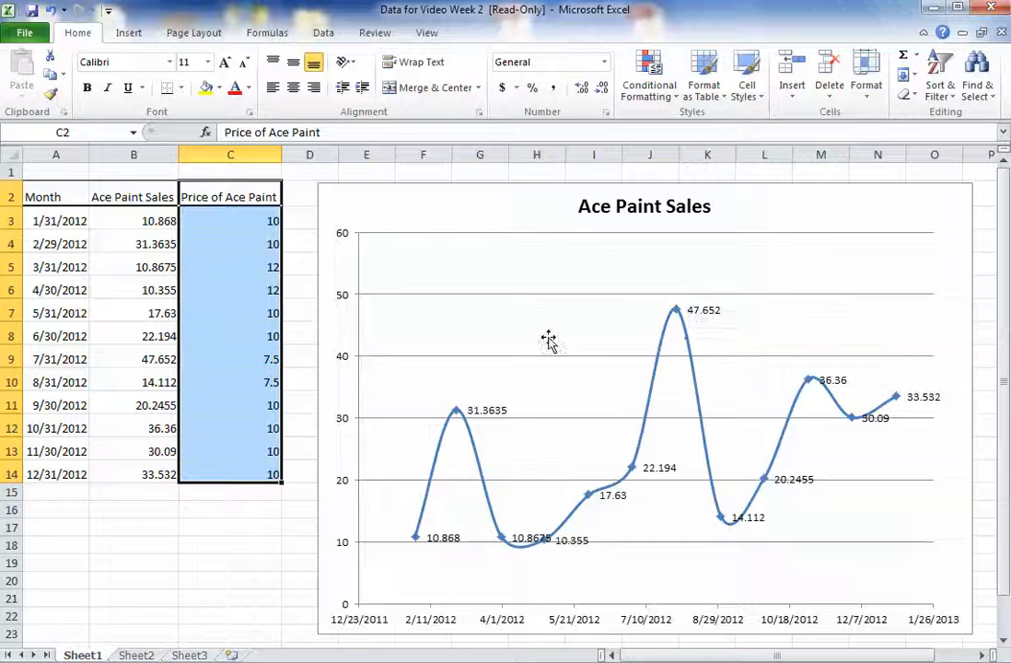
click(832, 214)
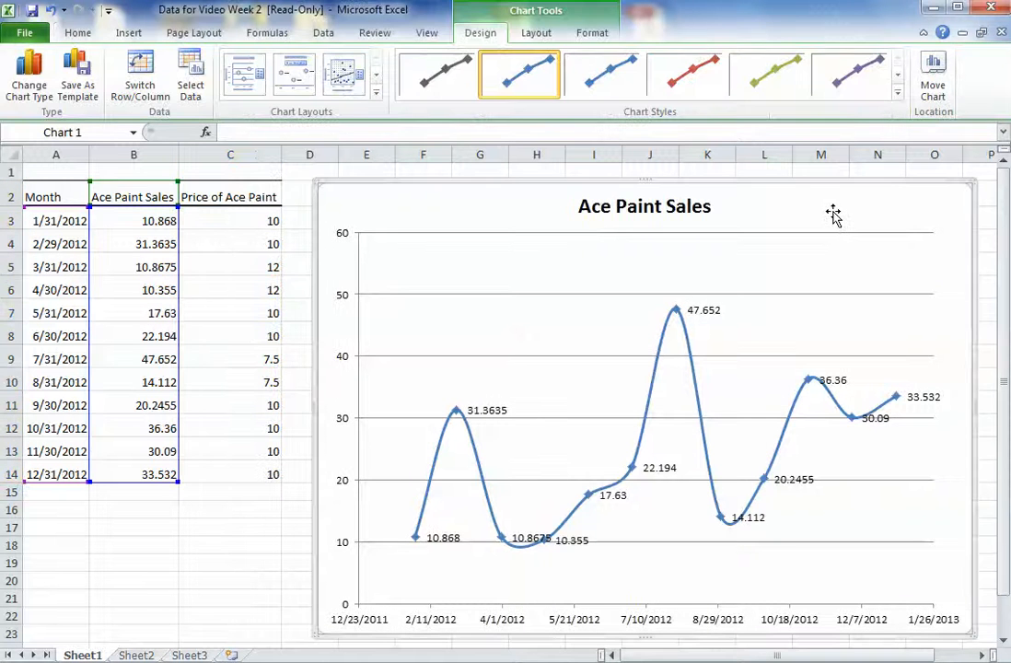
key(Delete)
click(492, 332)
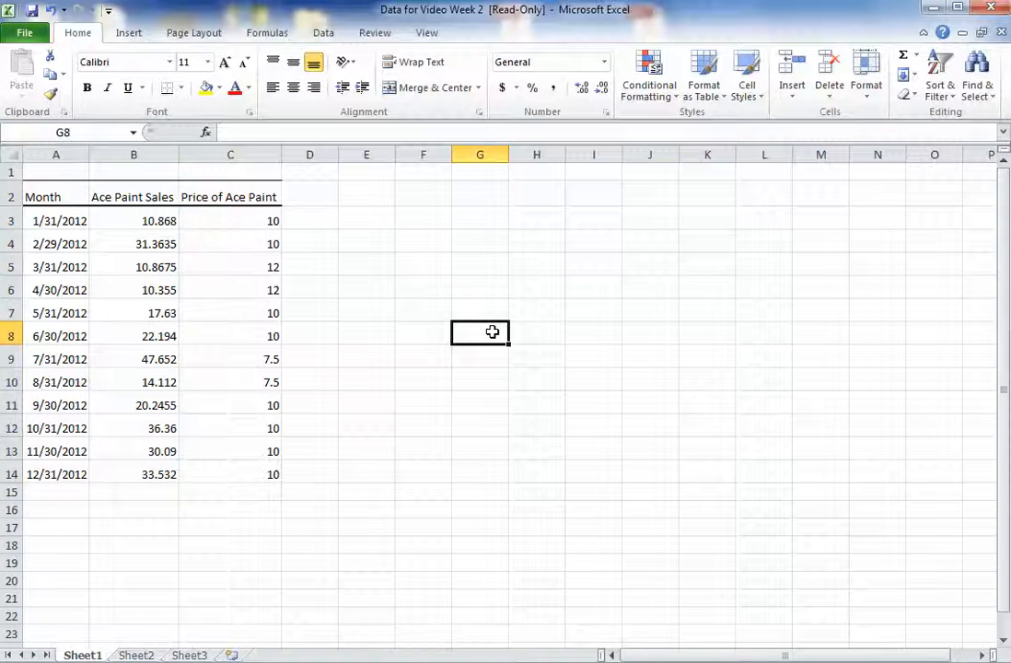
- Insert a scatter chart with smooth lines and markers plotting both sales and price by month from A2:C14
drag(70, 195, 251, 474)
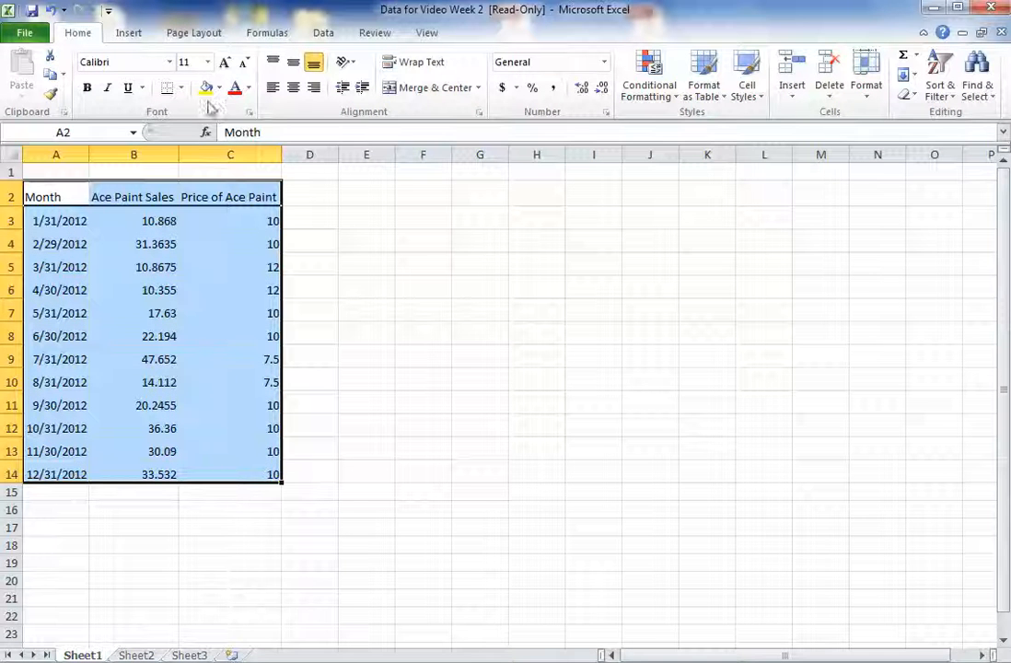
click(133, 34)
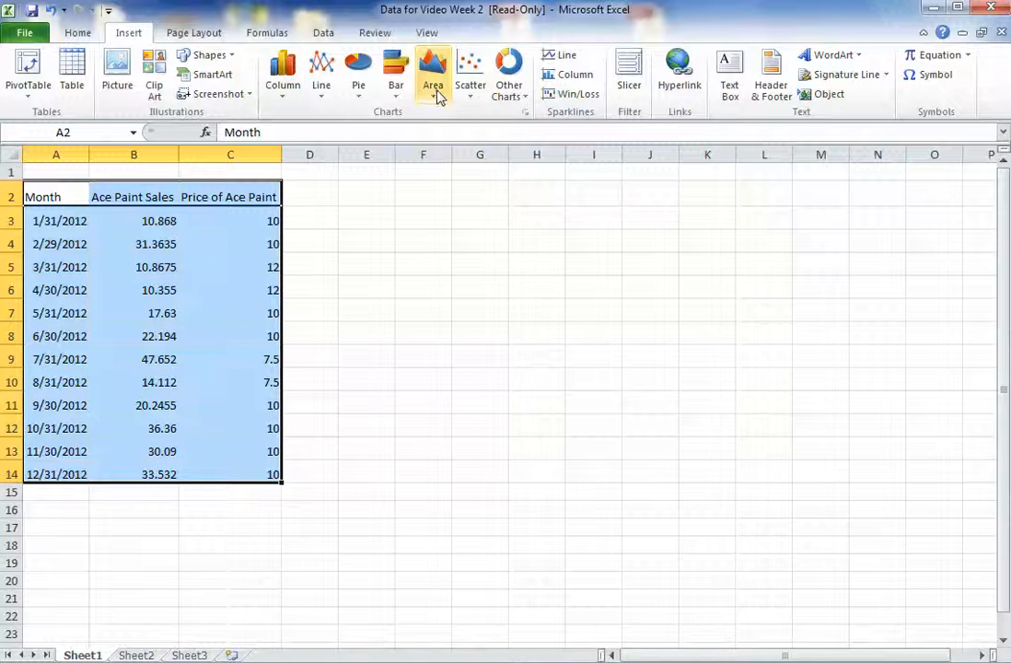
click(471, 100)
click(527, 144)
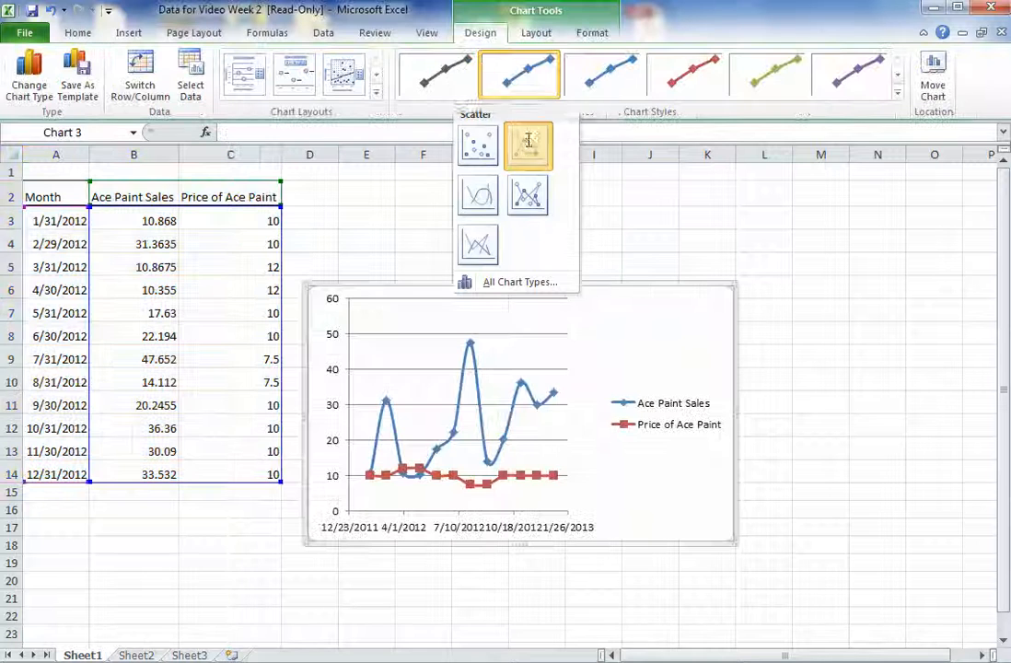
- Move the combined scatter chart up beside the data, enlarge it, and highlight the Price of Ace Paint series
drag(605, 297, 617, 203)
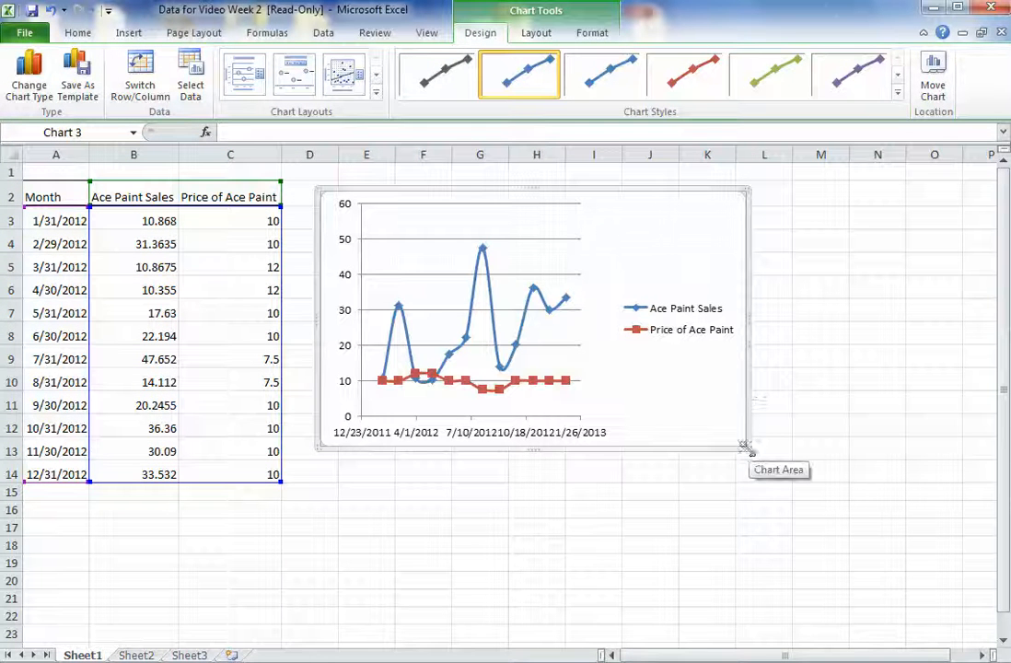
drag(745, 451, 957, 625)
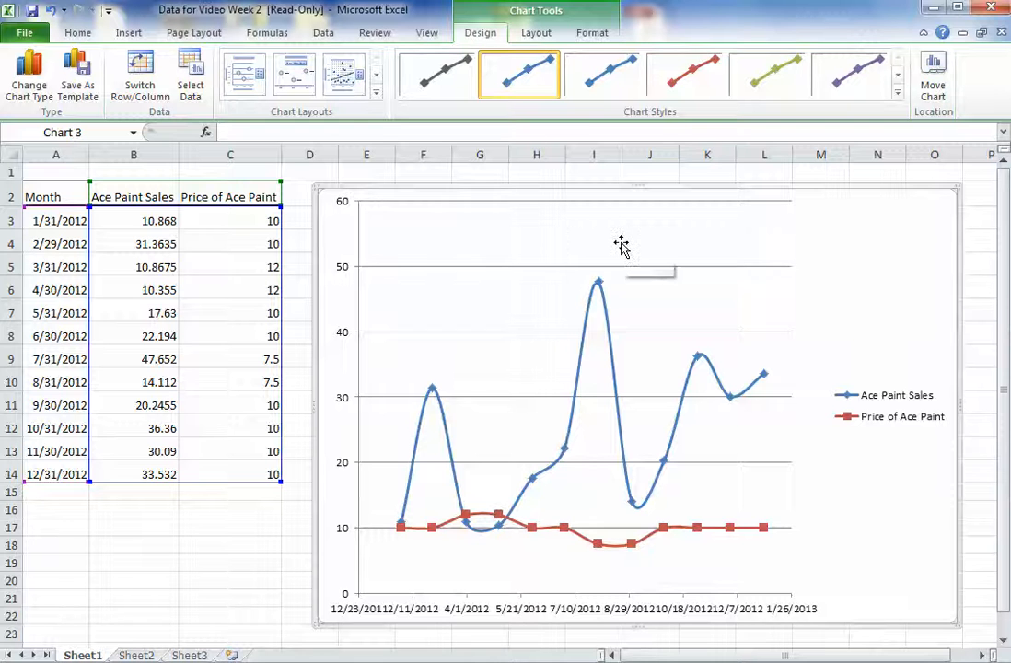
click(695, 528)
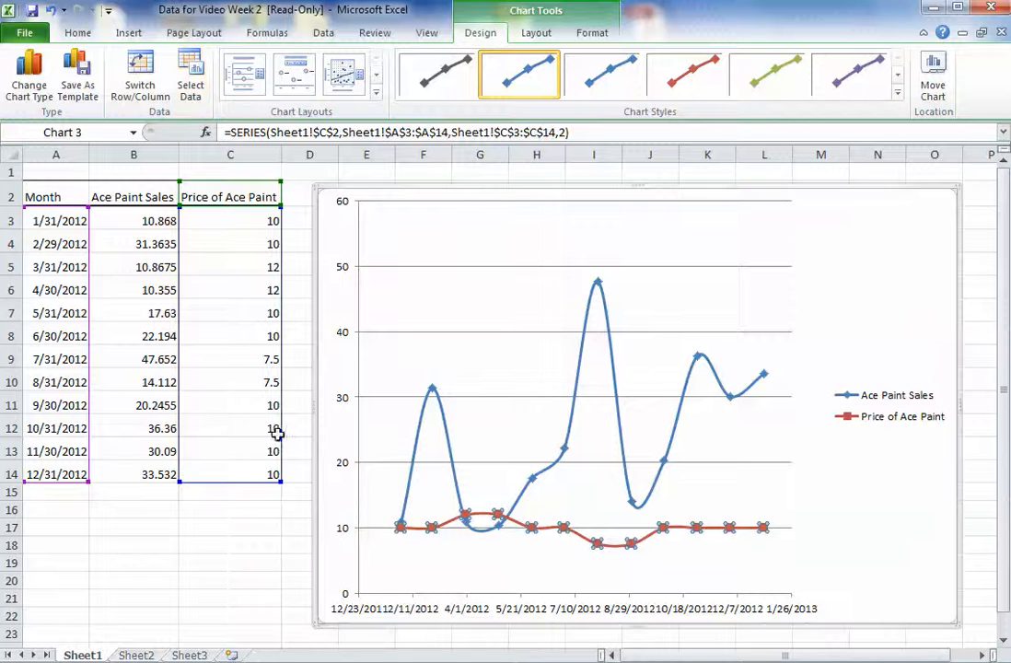
click(264, 538)
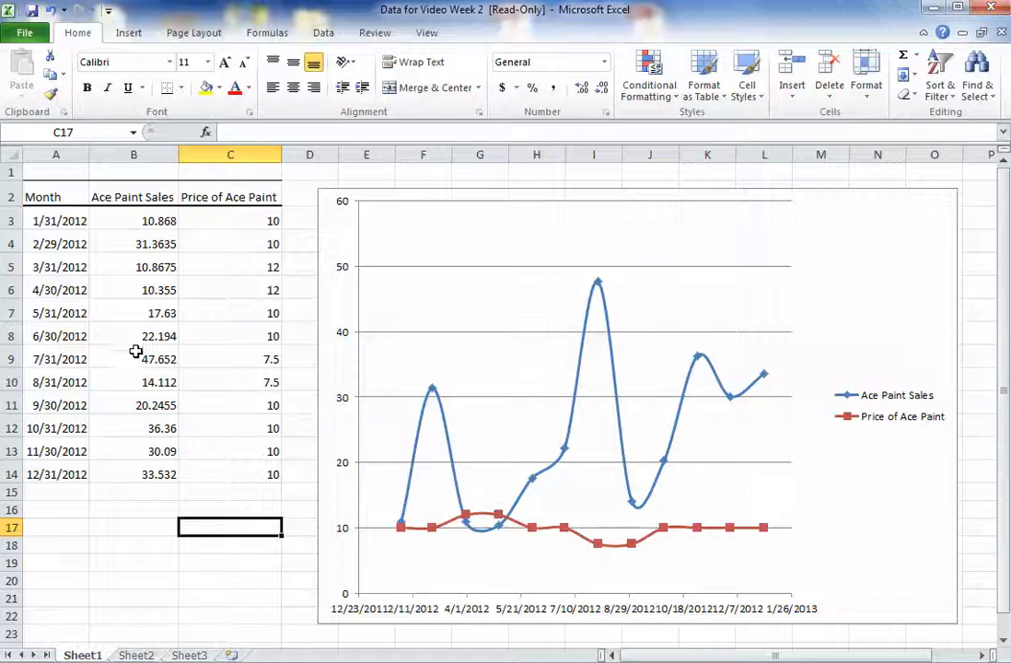
- Delete the combined sales and price scatter chart from Sheet1
click(132, 34)
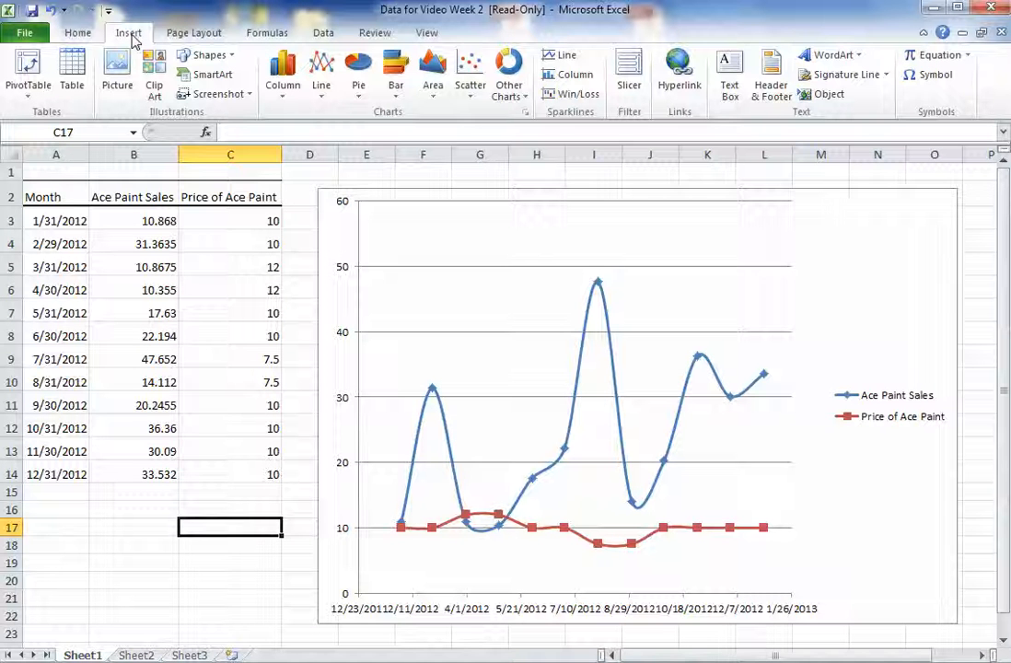
click(733, 208)
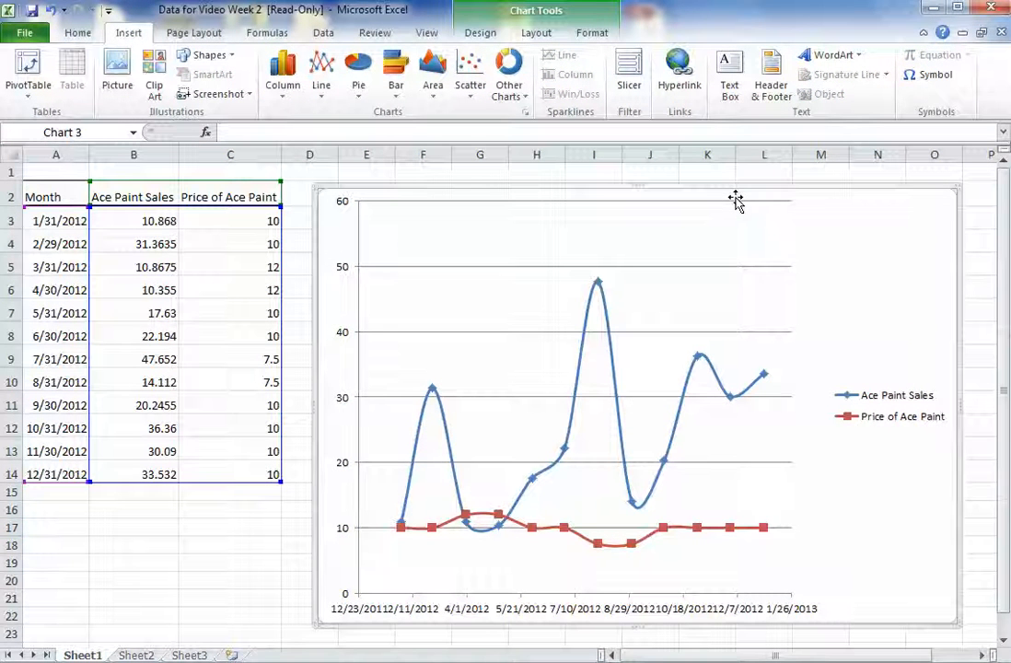
key(Delete)
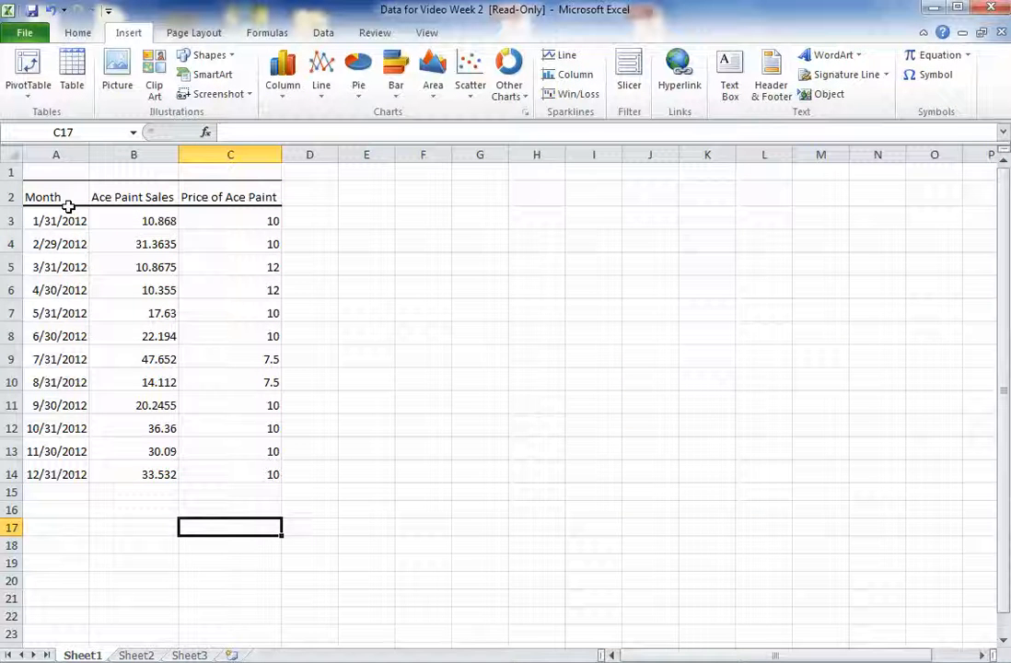
- Insert a 2-D clustered column chart of sales and price by month from A2:C14 and move it up beside the data
drag(45, 193, 241, 474)
click(281, 99)
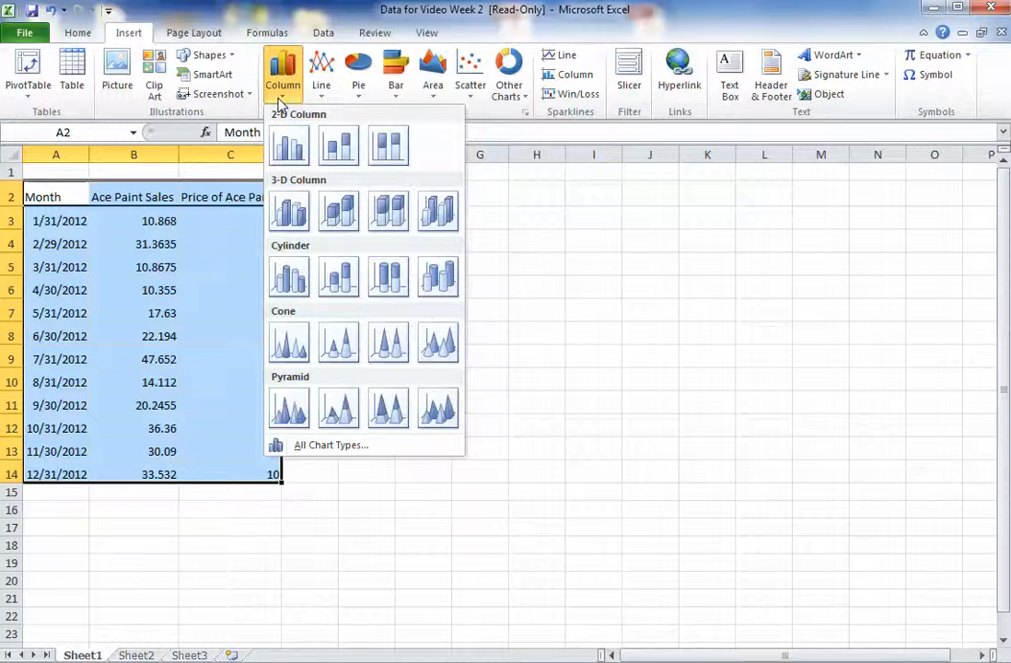
click(290, 145)
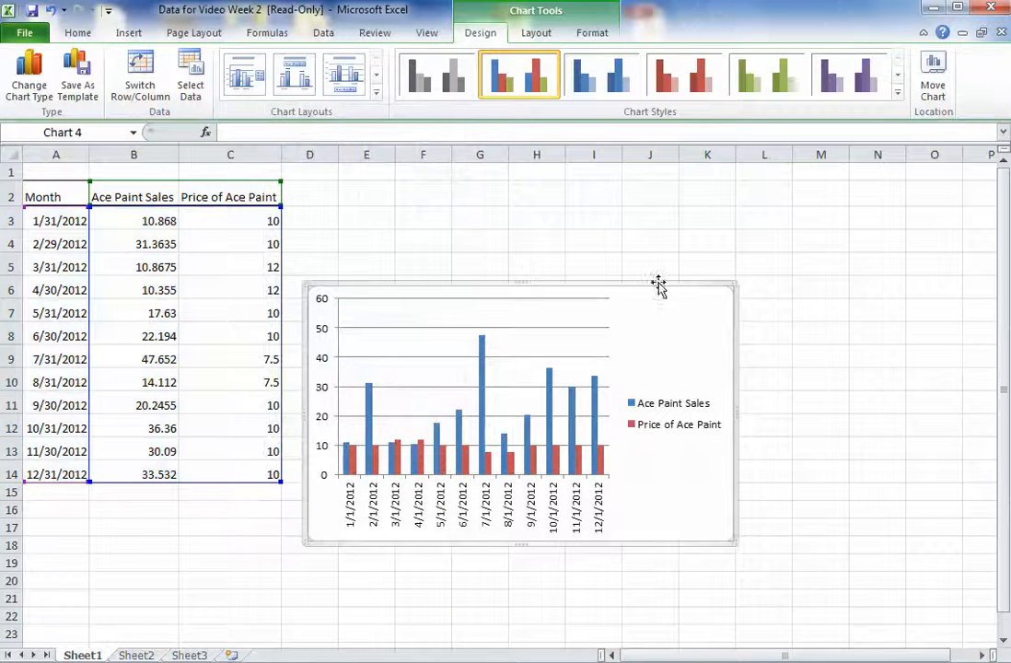
drag(681, 289, 701, 185)
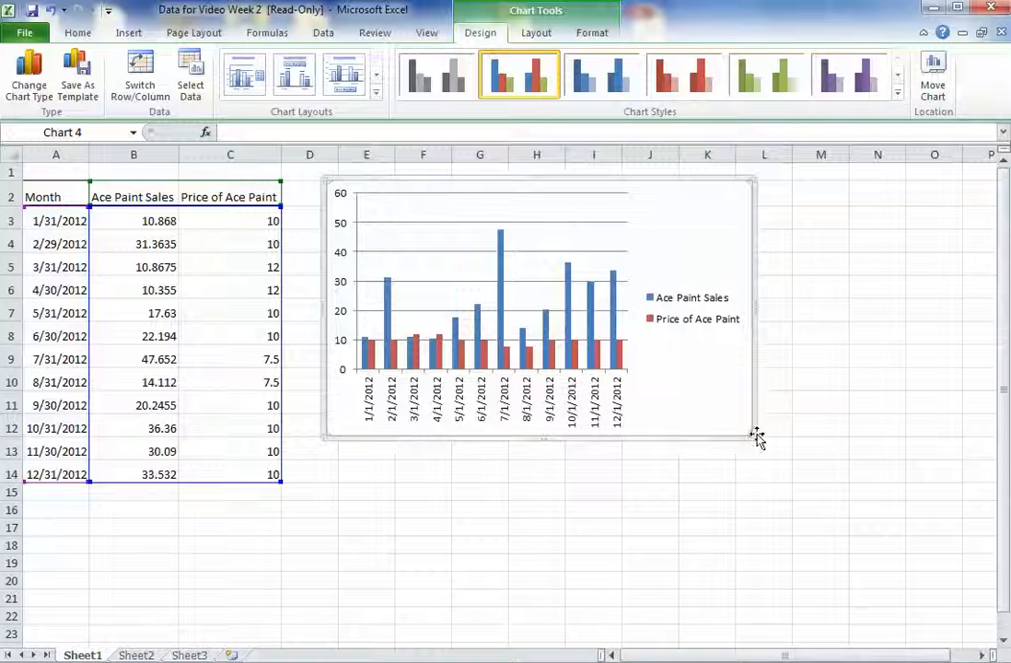
- Enlarge the clustered column chart to about 6.8 inches wide and 5 inches high
drag(751, 435, 902, 604)
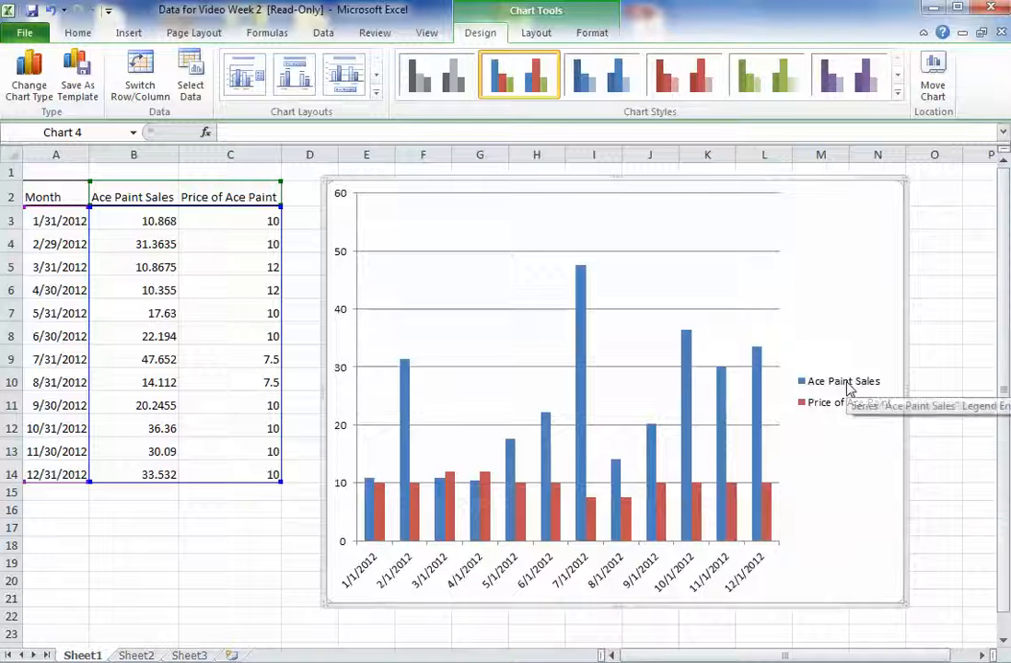
- Review the series, fill, border and shadow formatting options for the Price of Ace Paint columns without changing any
click(768, 511)
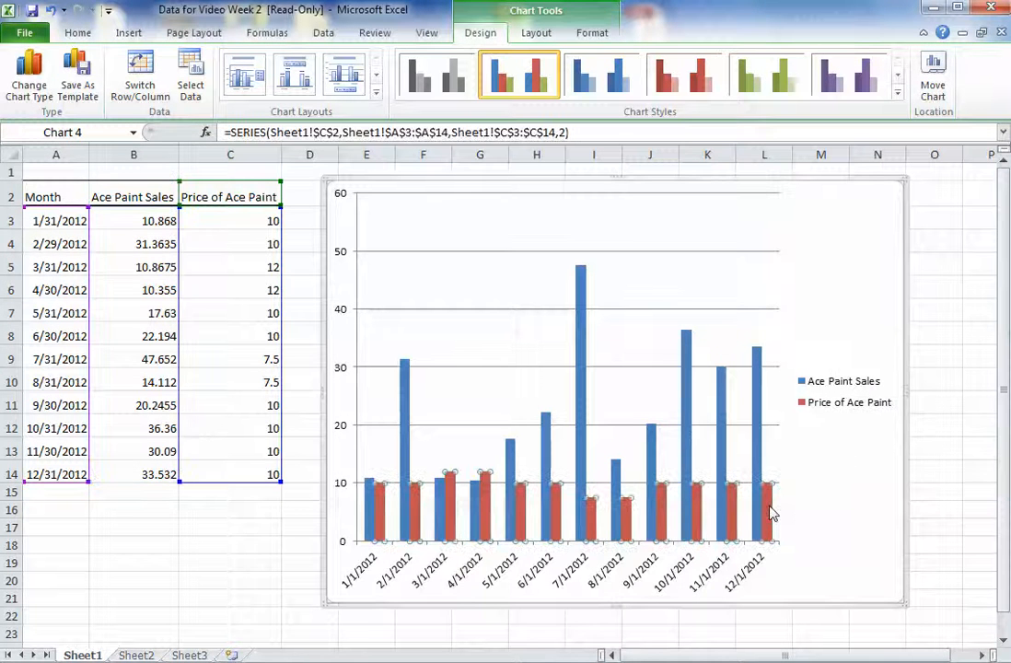
right_click(771, 513)
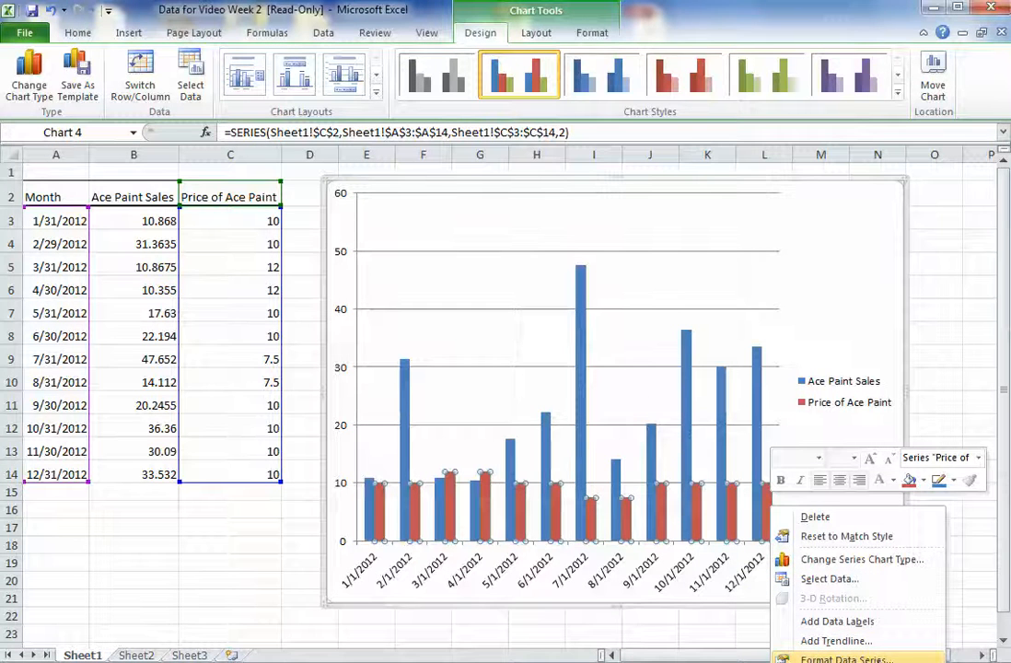
click(846, 660)
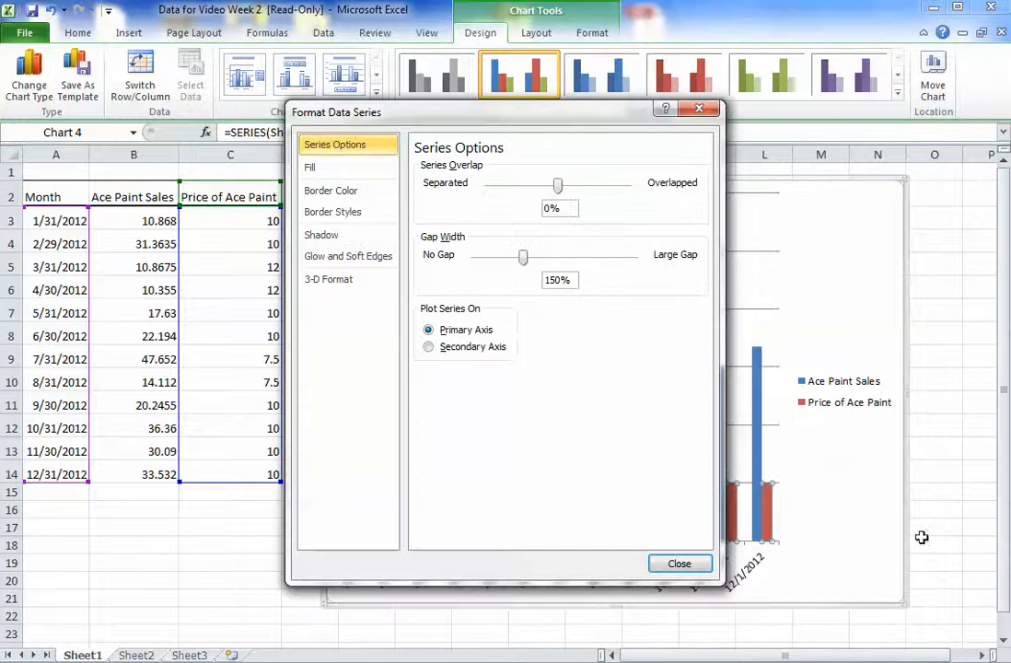
click(340, 168)
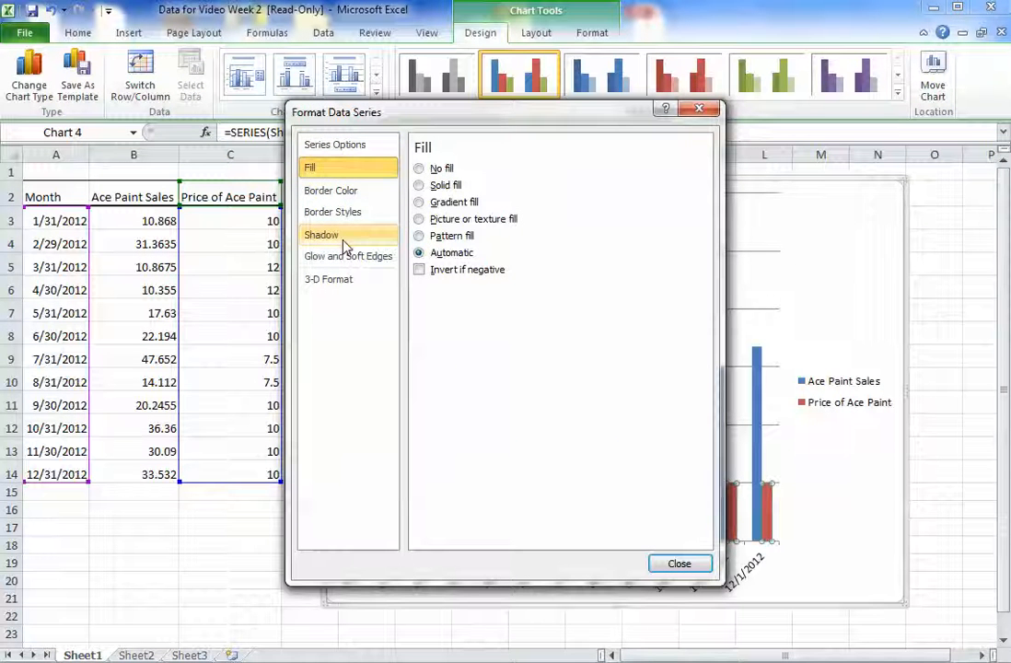
click(333, 194)
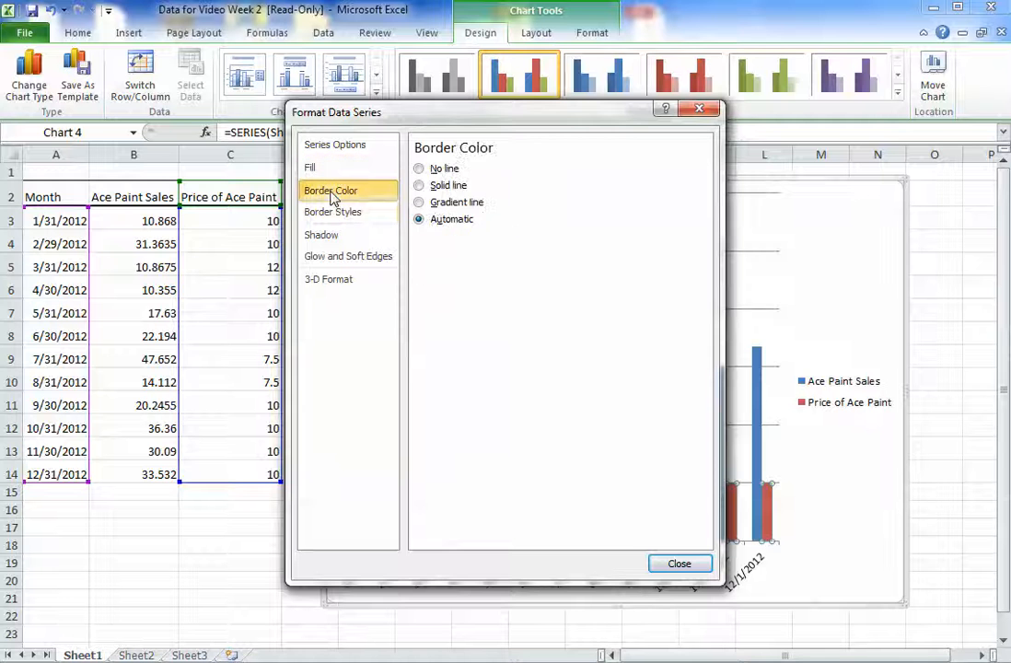
click(337, 212)
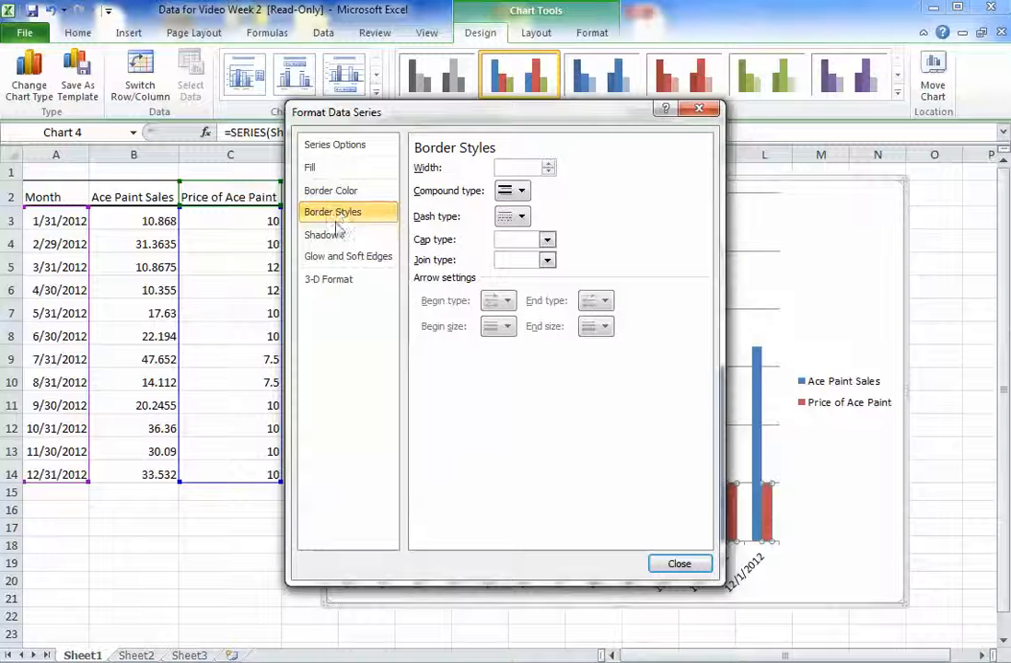
click(335, 235)
click(679, 563)
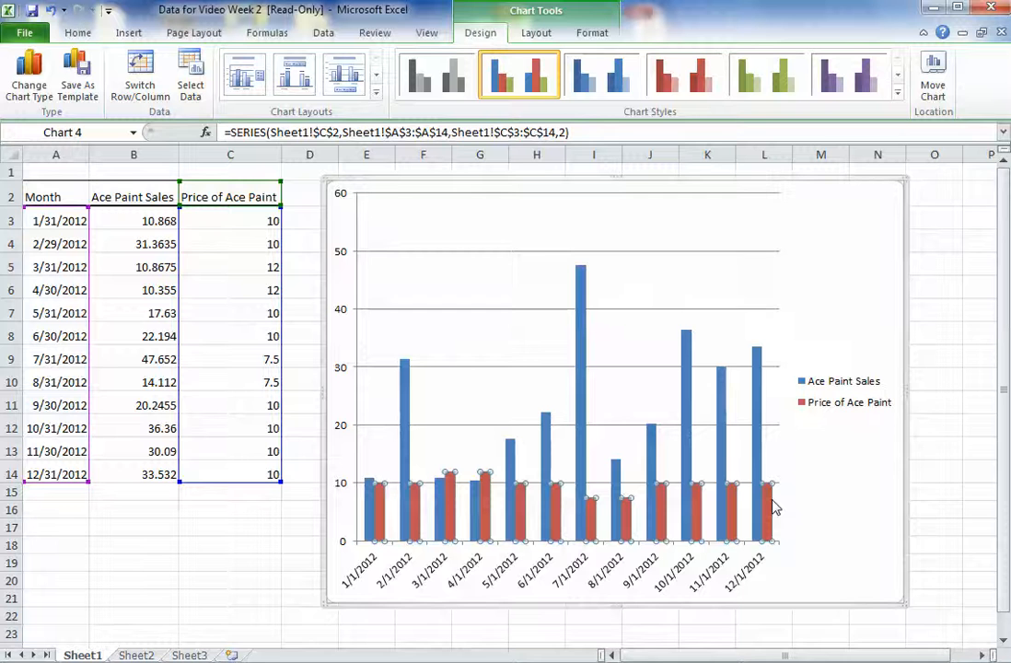
- Recolor the Price of Ace Paint columns with an orange fill and deselect the chart
right_click(772, 507)
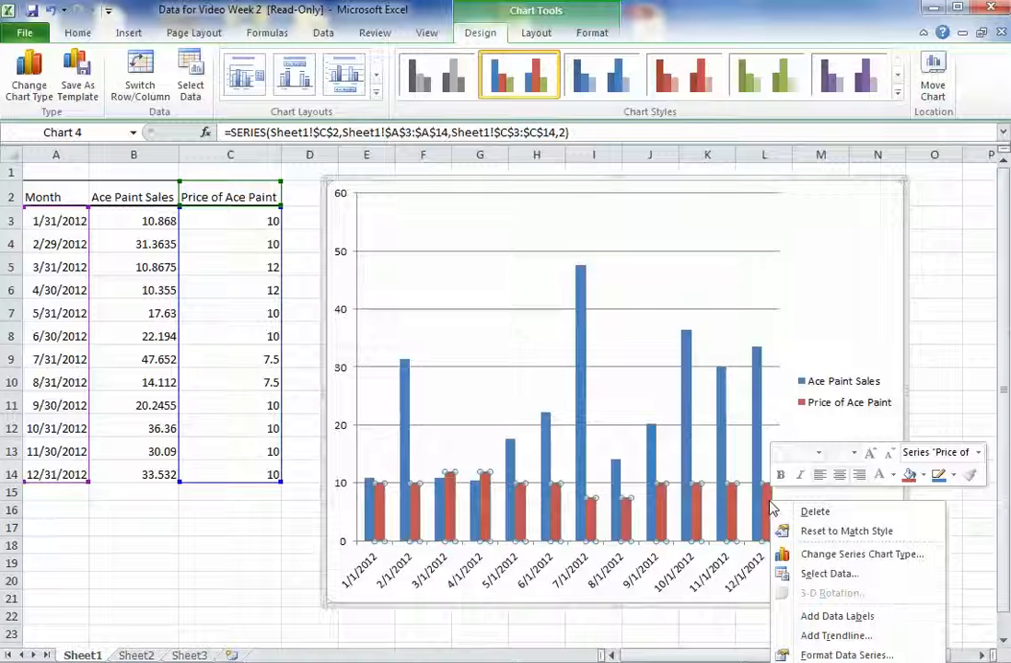
click(924, 475)
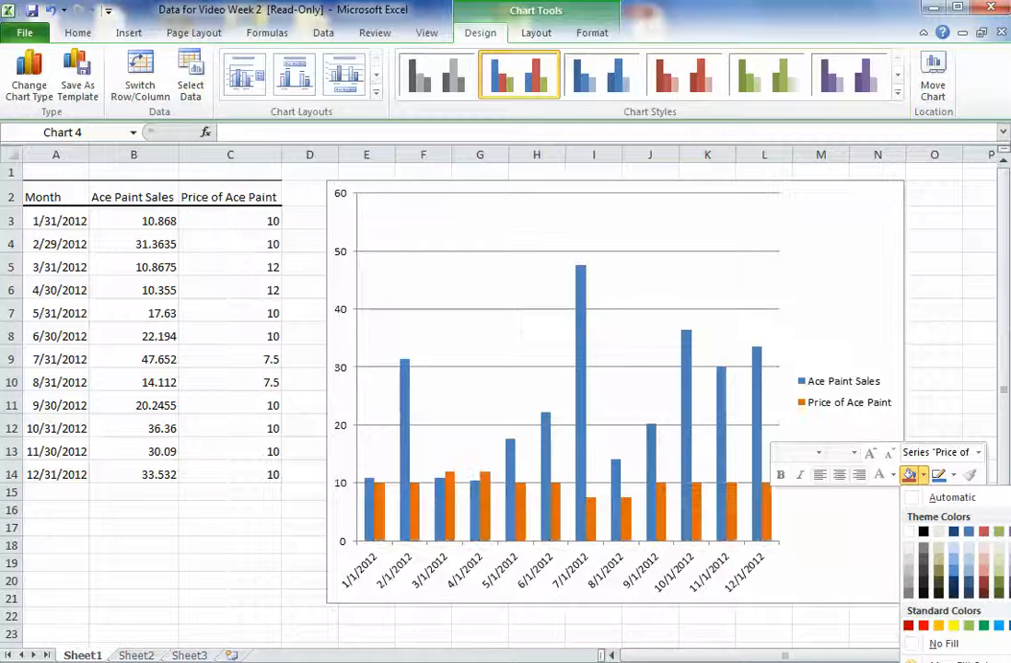
click(1010, 581)
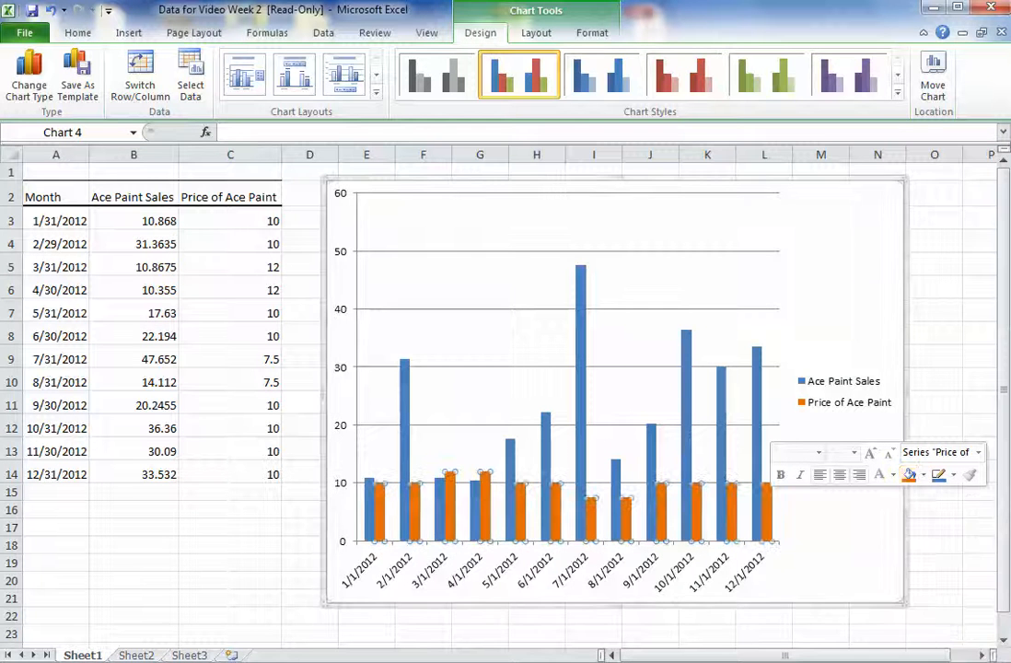
click(963, 306)
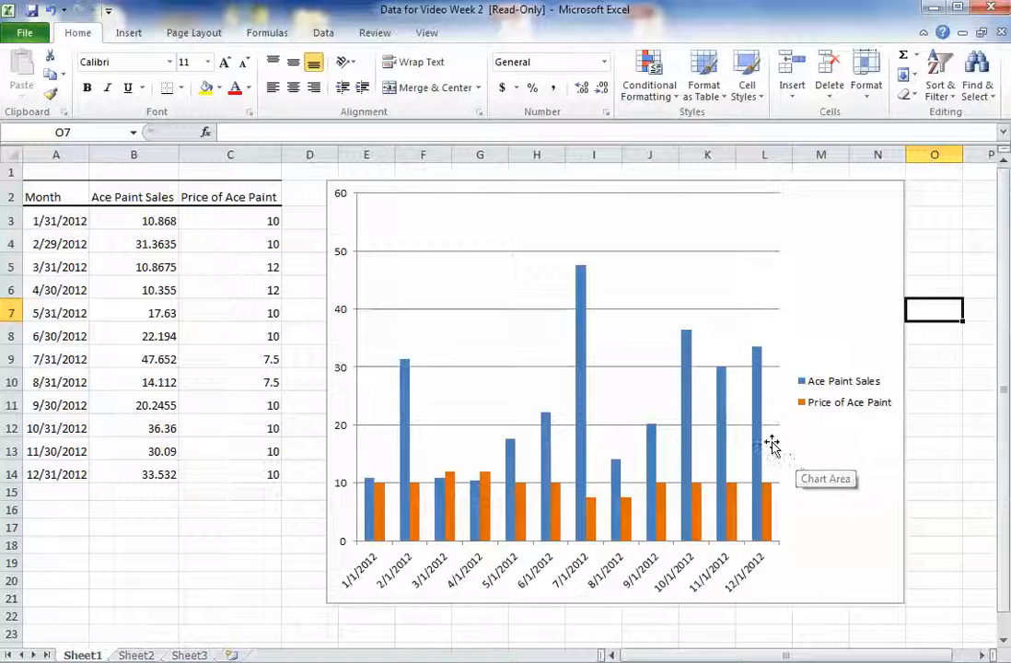
- Review the column chart's chart area formatting options, its data source and its shape format settings without changing them
mouse_move(756, 446)
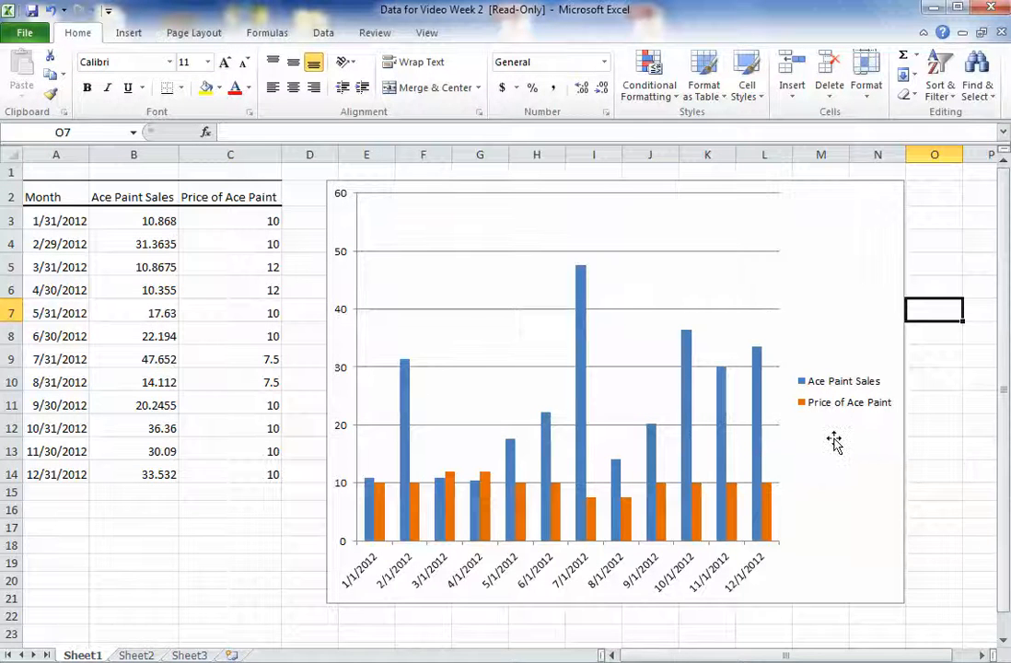
mouse_move(516, 538)
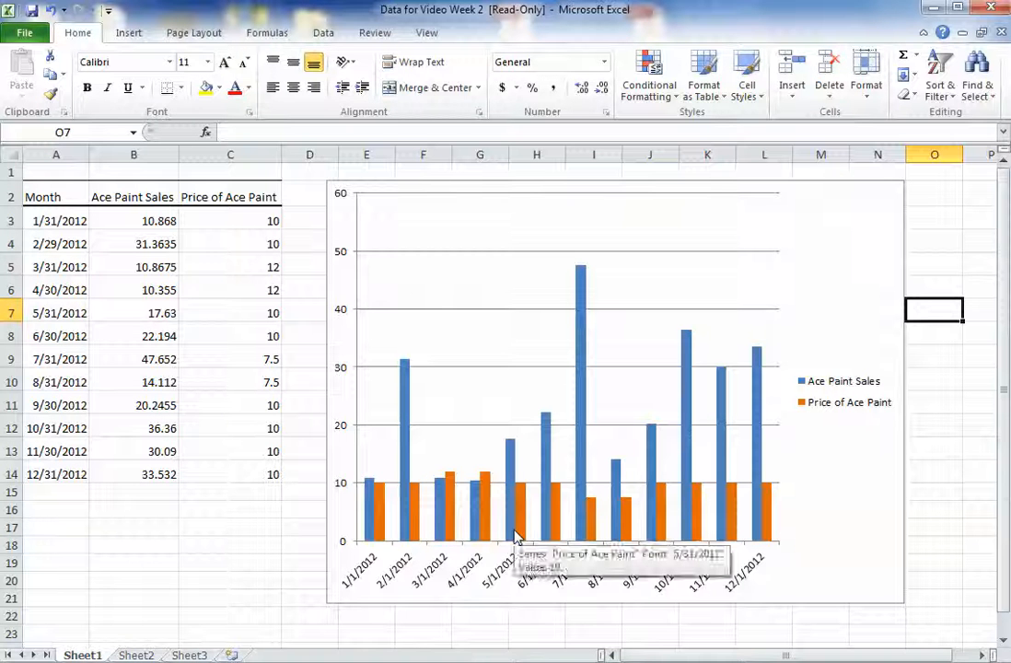
right_click(735, 218)
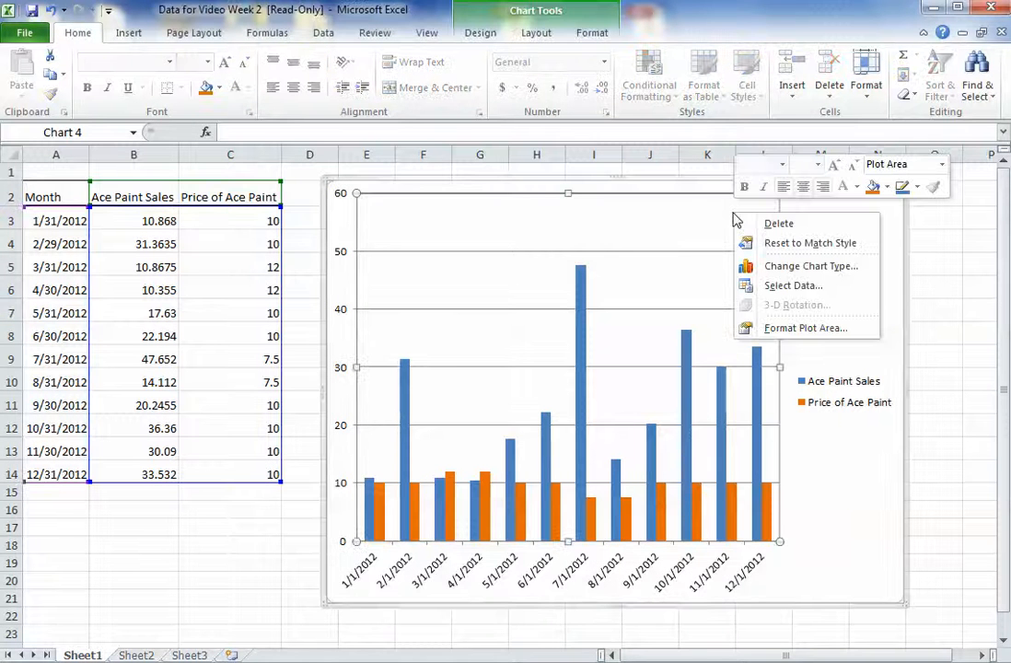
click(903, 287)
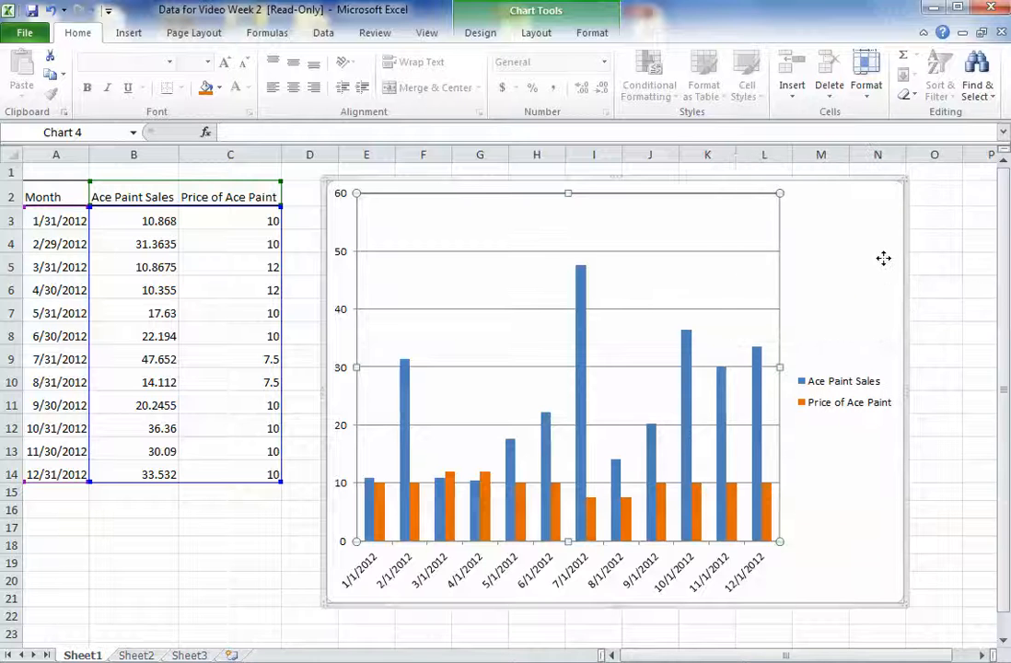
right_click(866, 252)
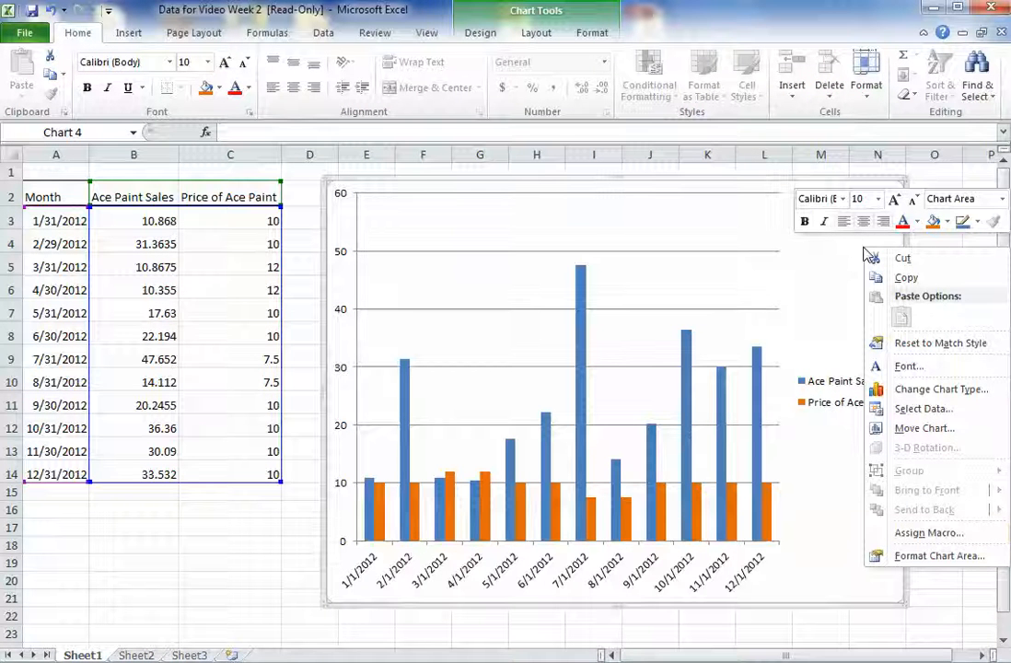
click(930, 556)
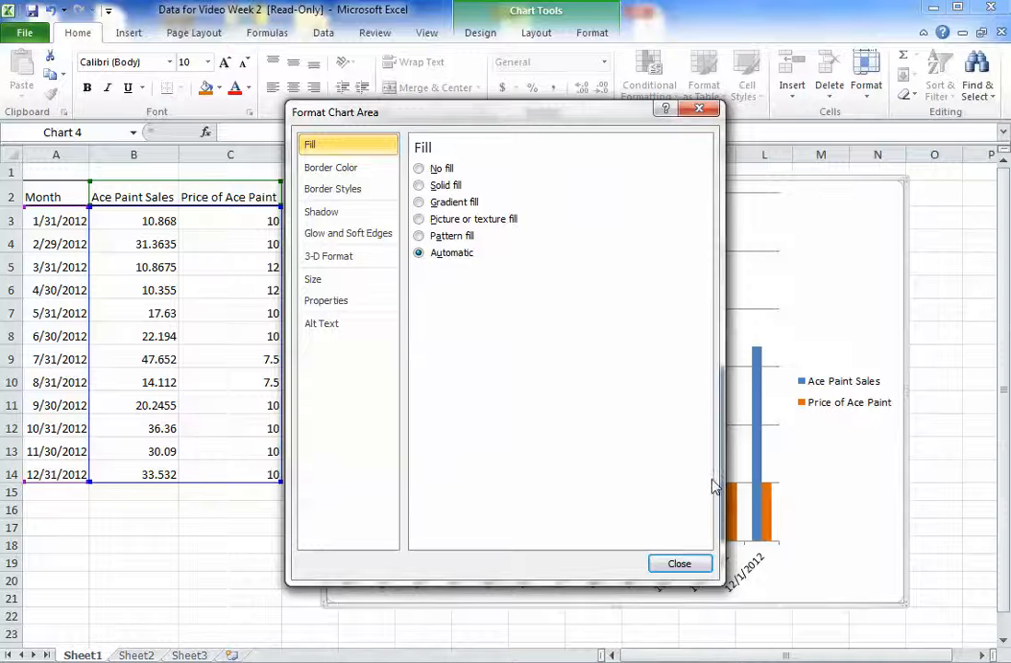
right_click(814, 223)
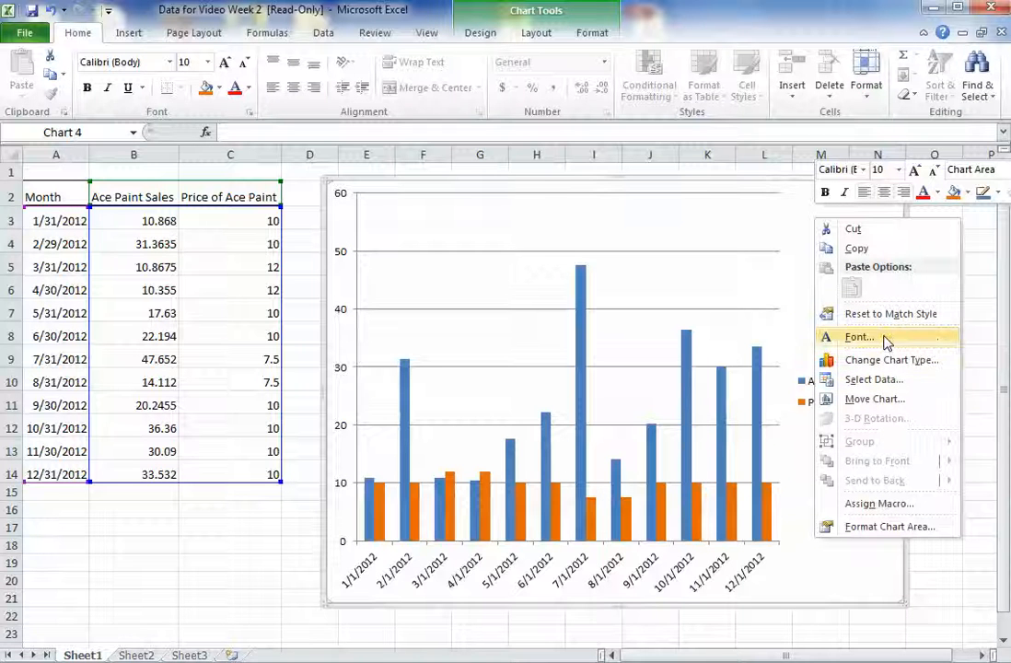
click(903, 386)
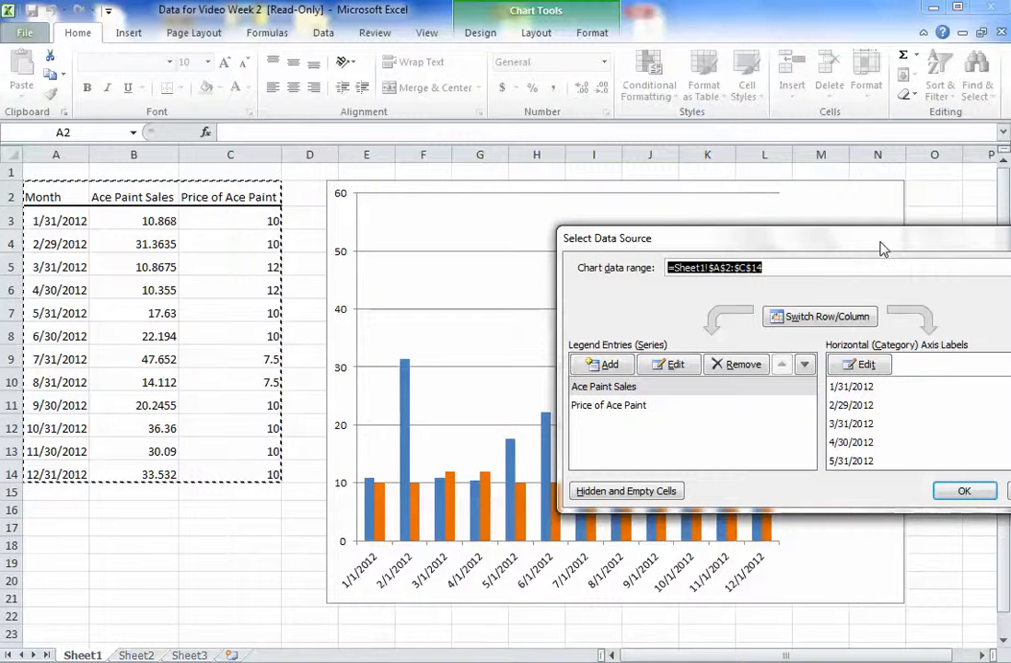
drag(880, 248, 705, 241)
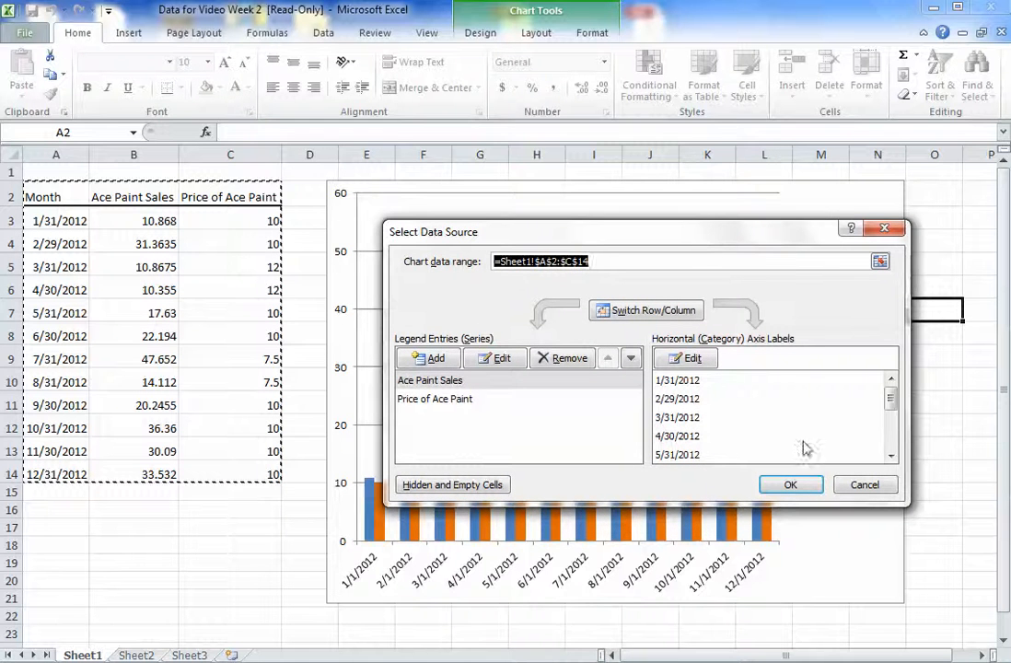
click(848, 491)
click(590, 33)
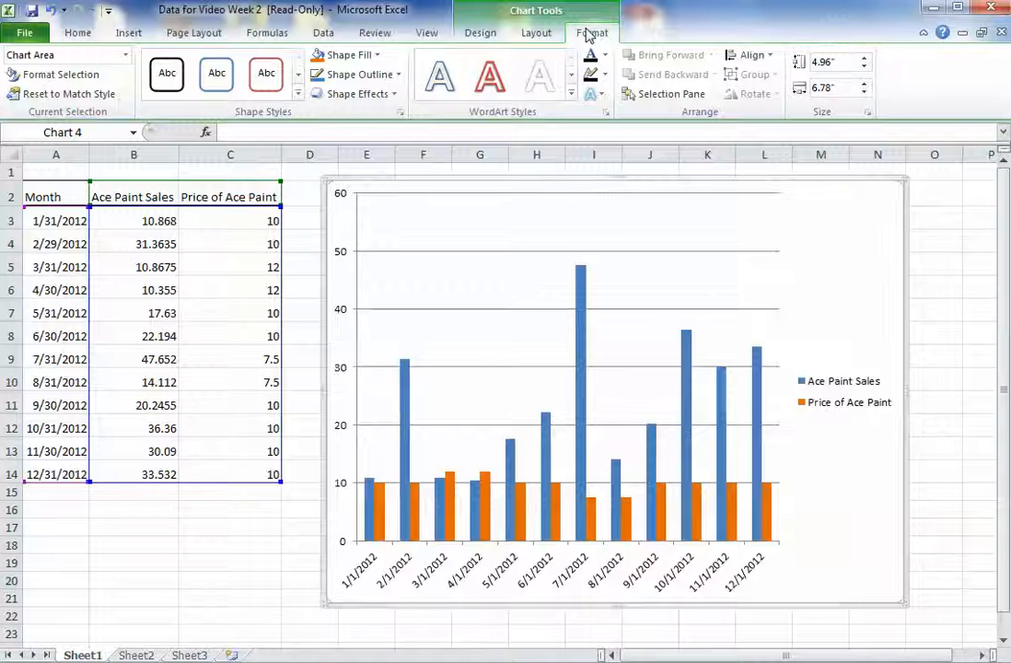
- Try a centered overlay title on the column chart and delete it again
click(538, 35)
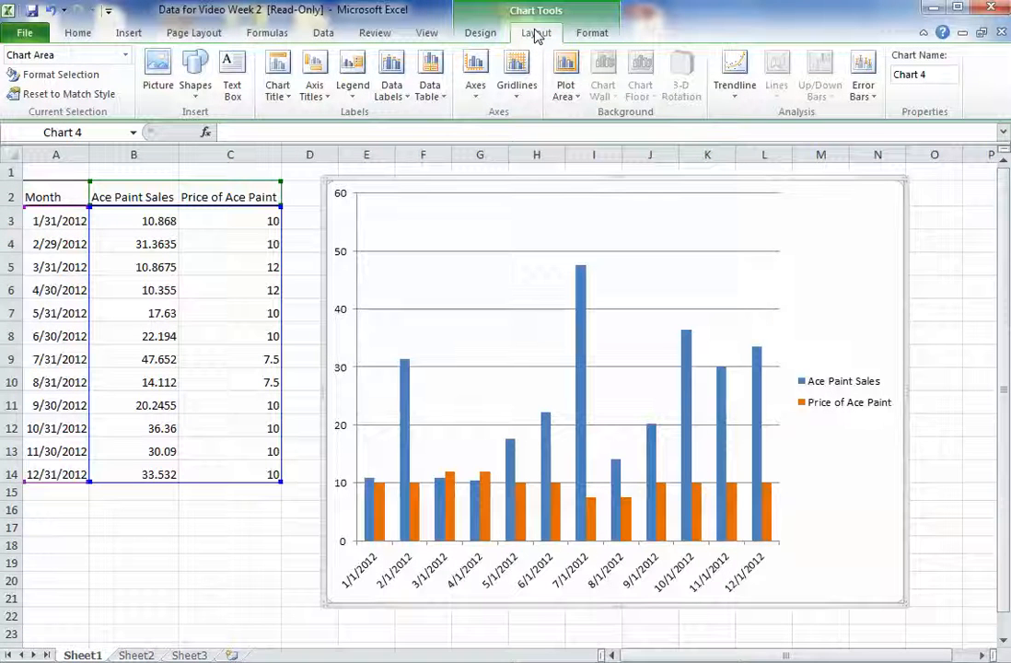
click(282, 97)
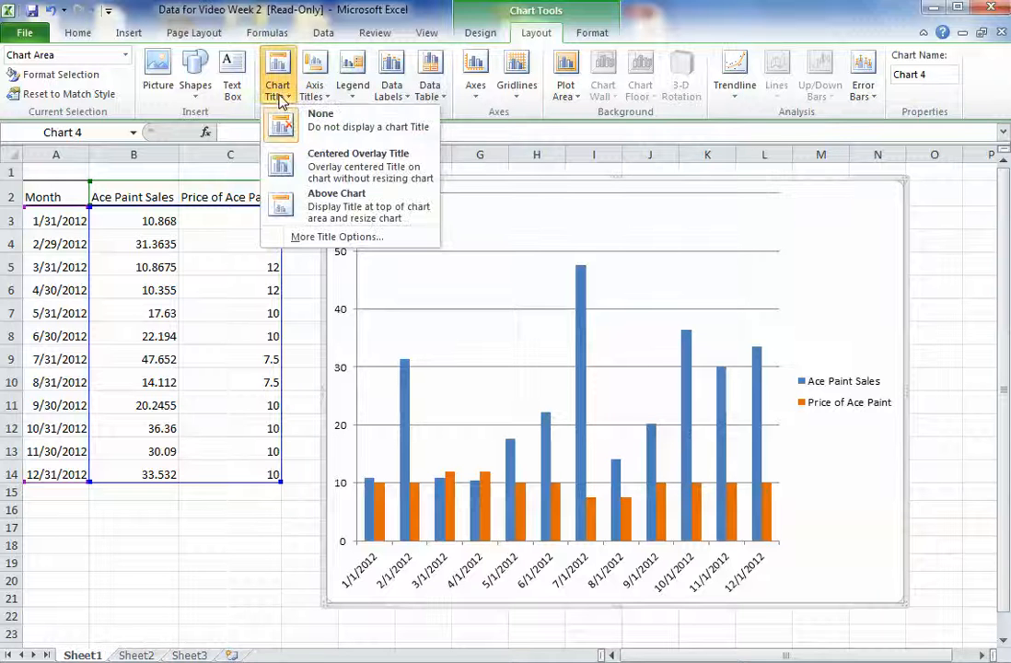
click(328, 170)
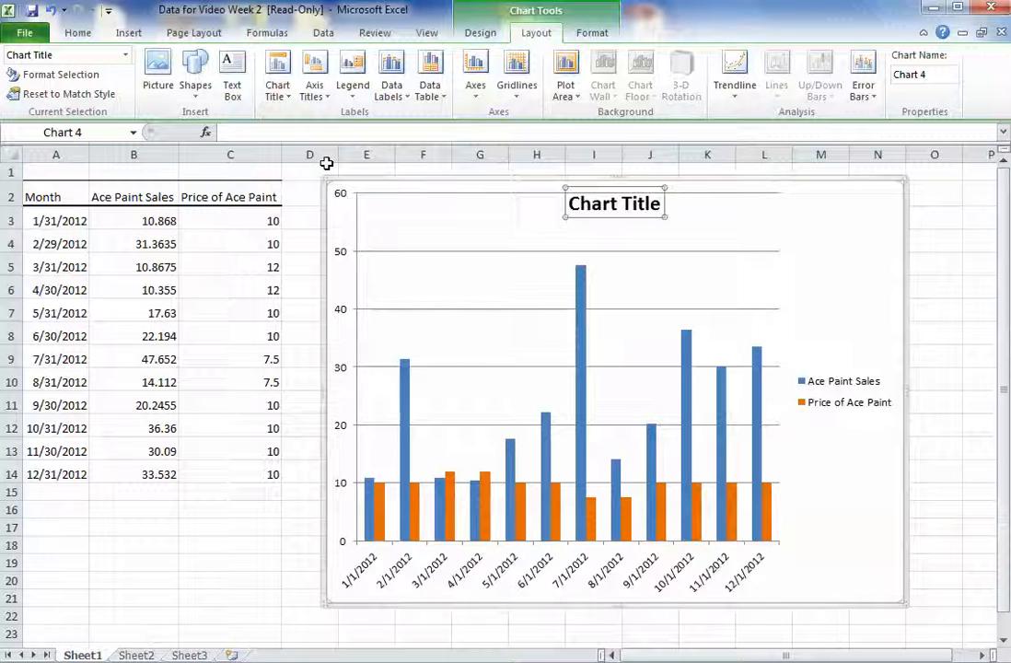
click(637, 204)
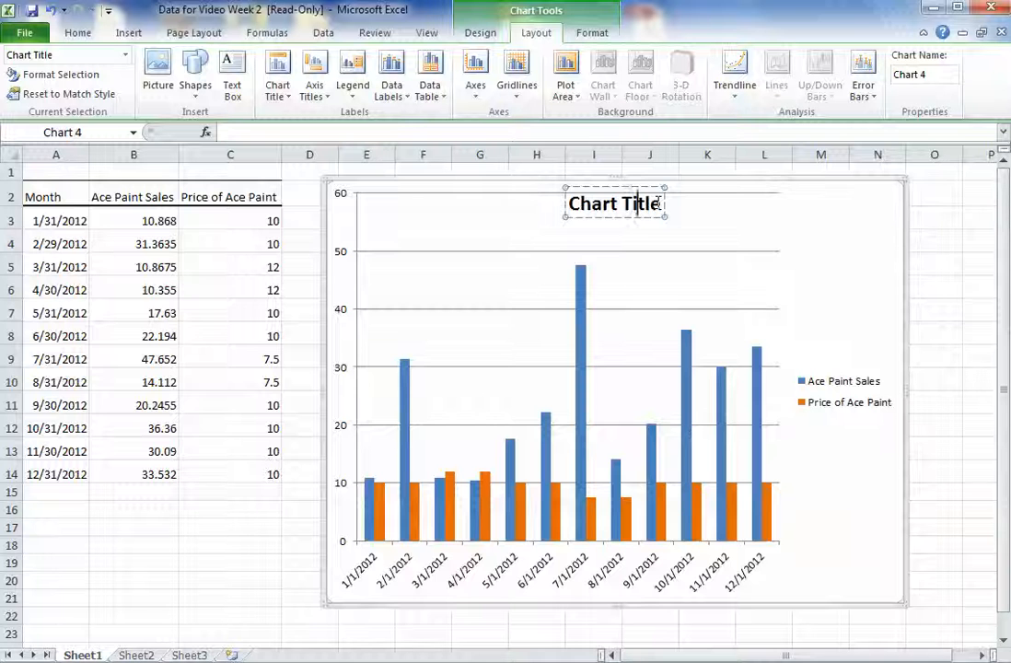
click(678, 217)
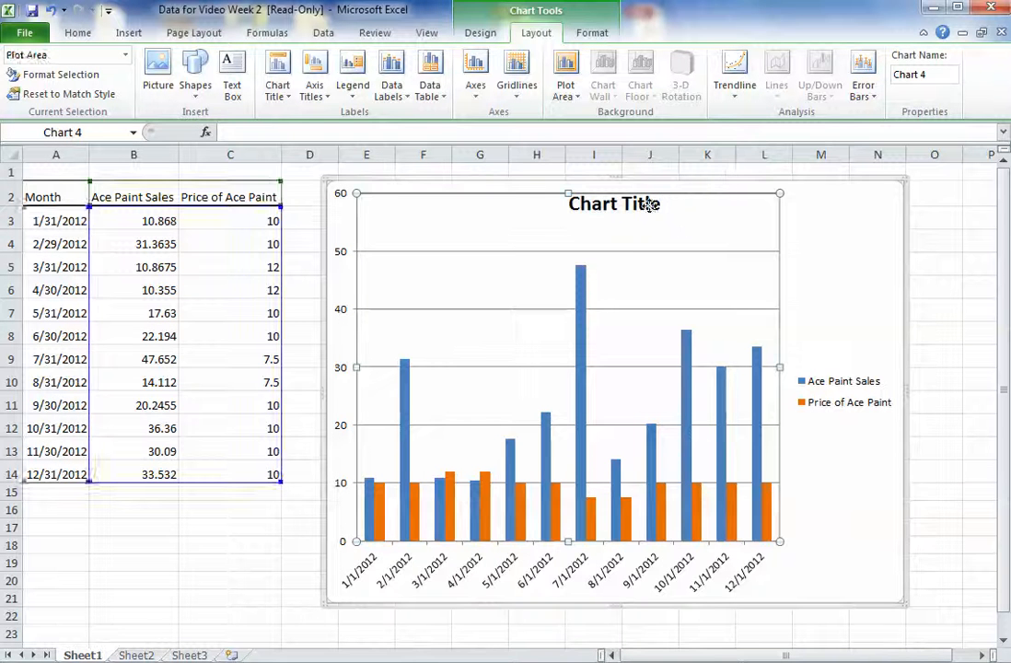
click(650, 205)
key(Delete)
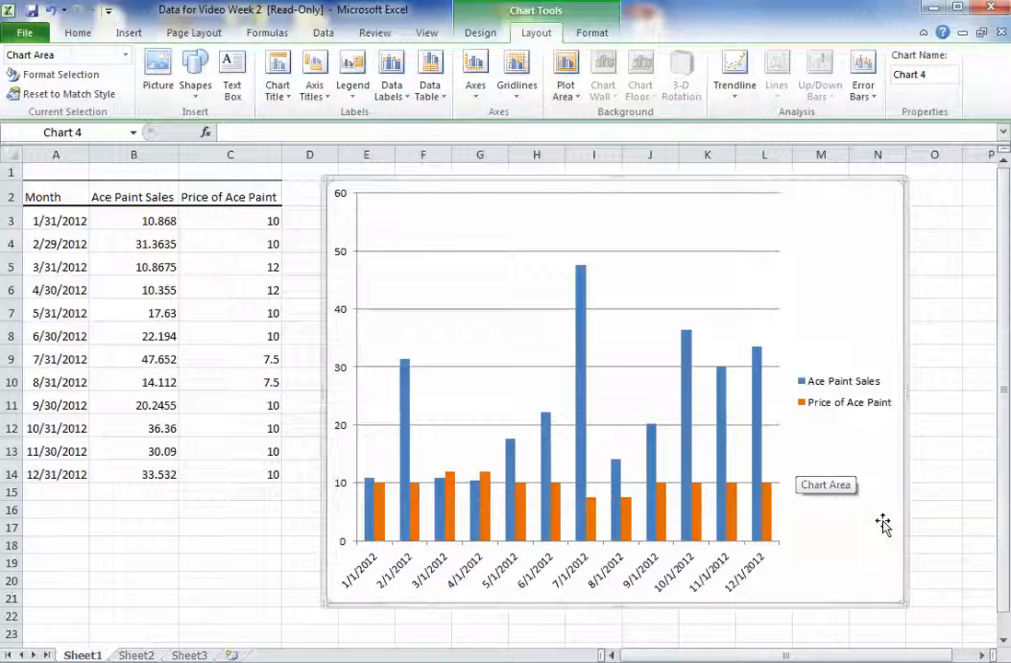
- Try a linear trendline on the Ace Paint Sales series and delete it again
click(725, 459)
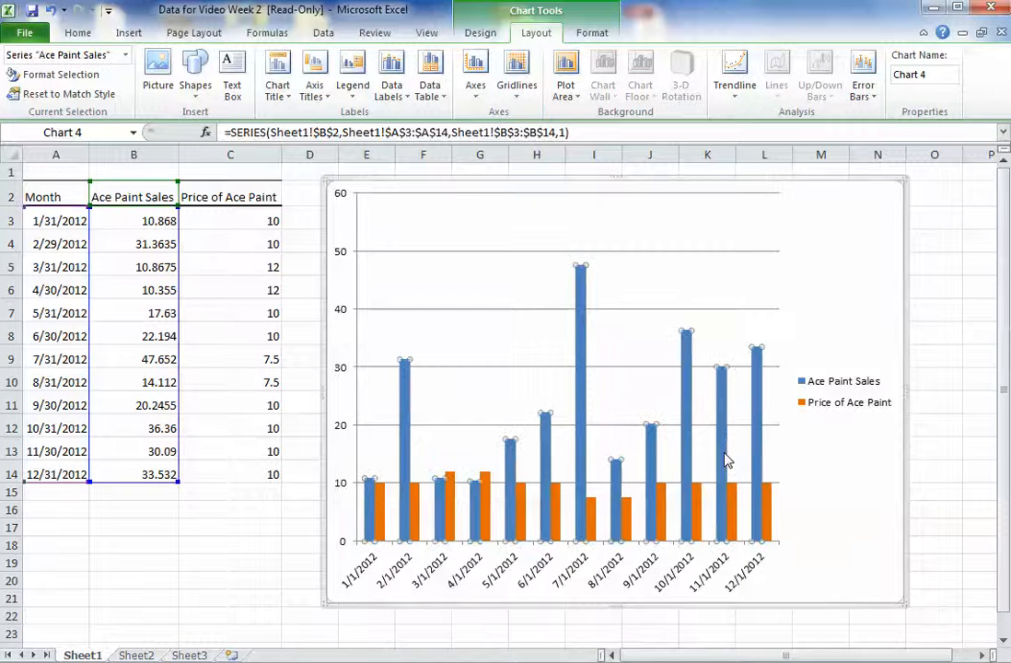
right_click(725, 458)
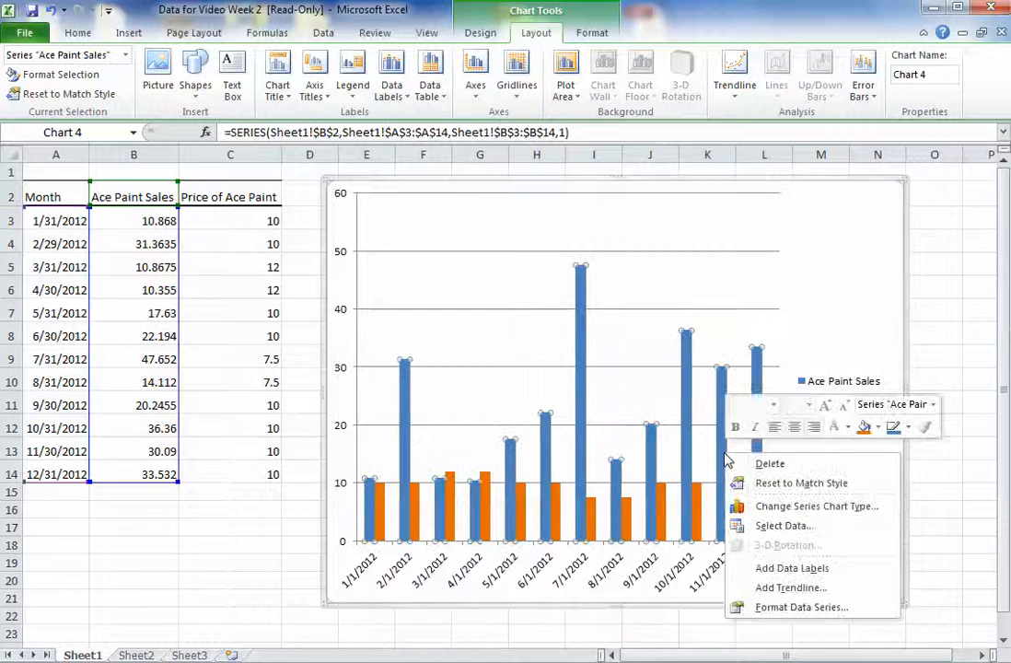
click(811, 589)
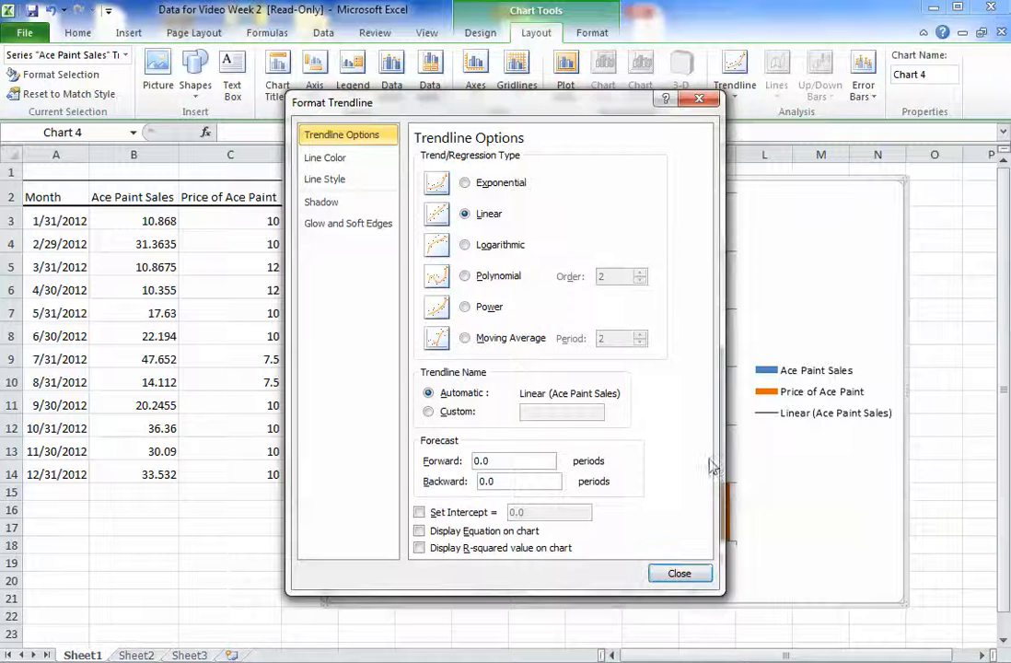
click(679, 574)
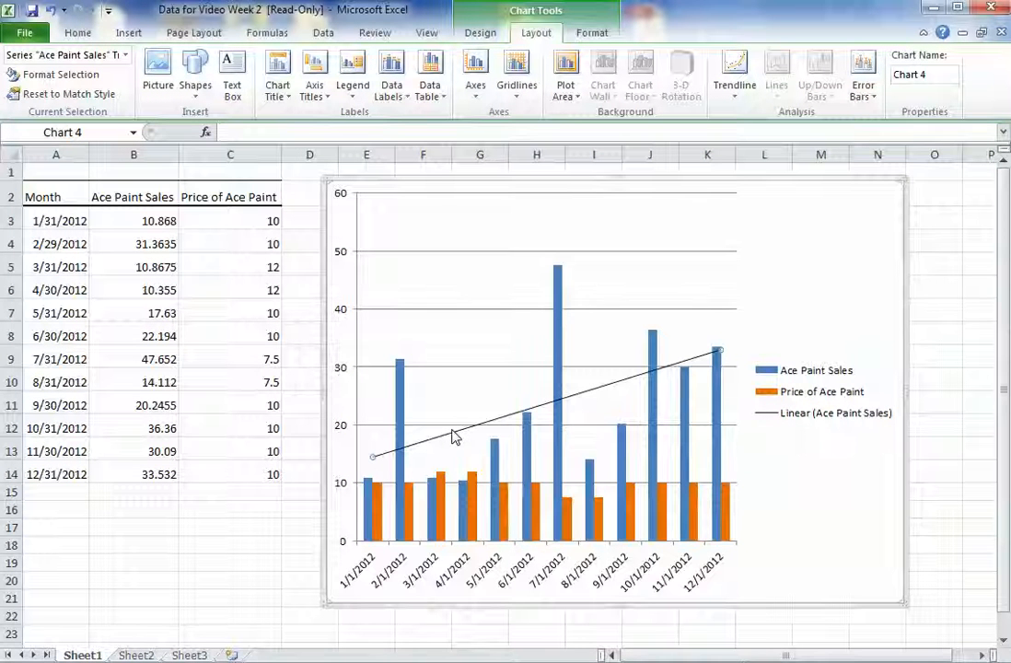
key(Delete)
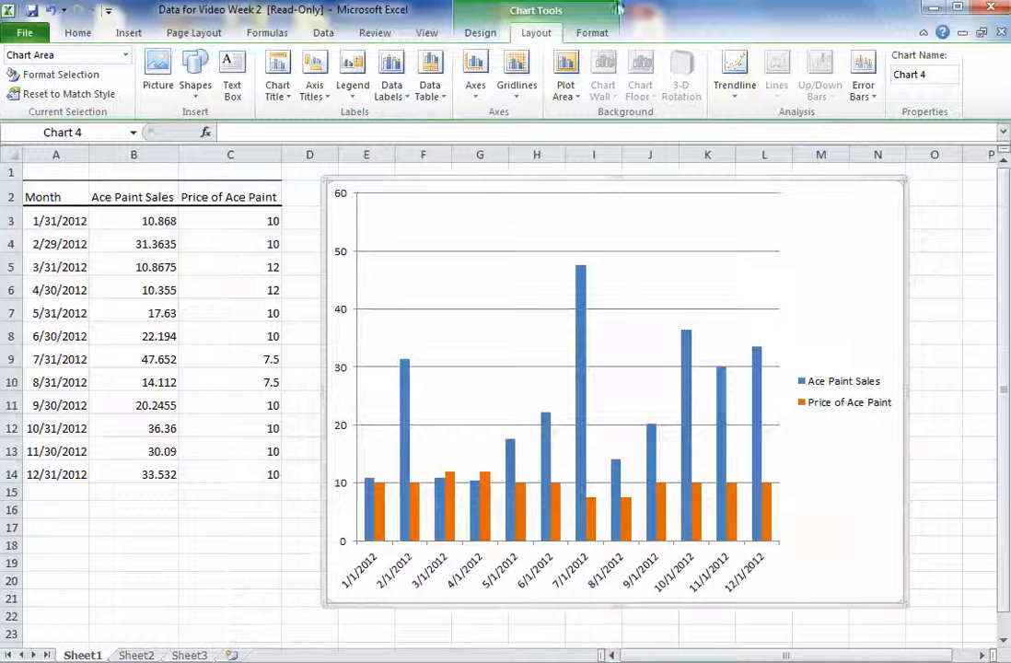
click(495, 37)
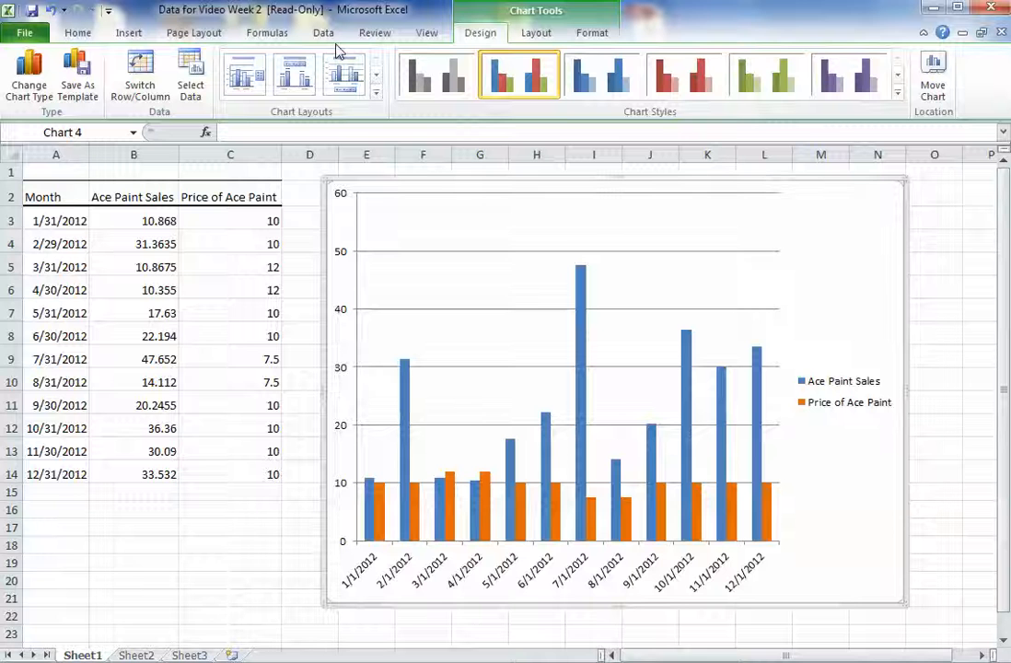
click(130, 34)
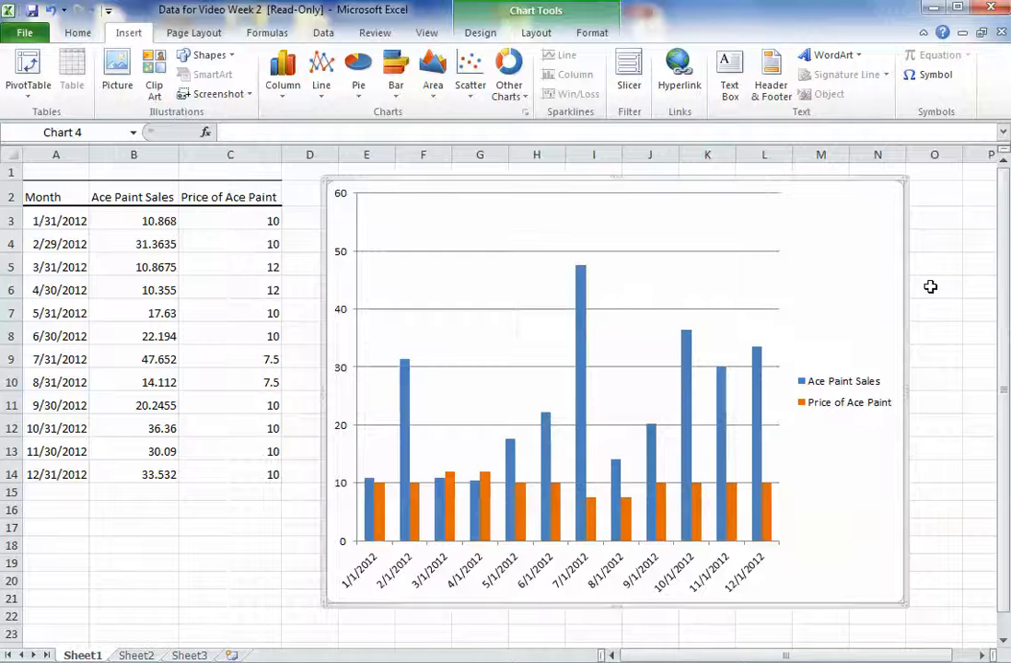
key(ctrl+F10)
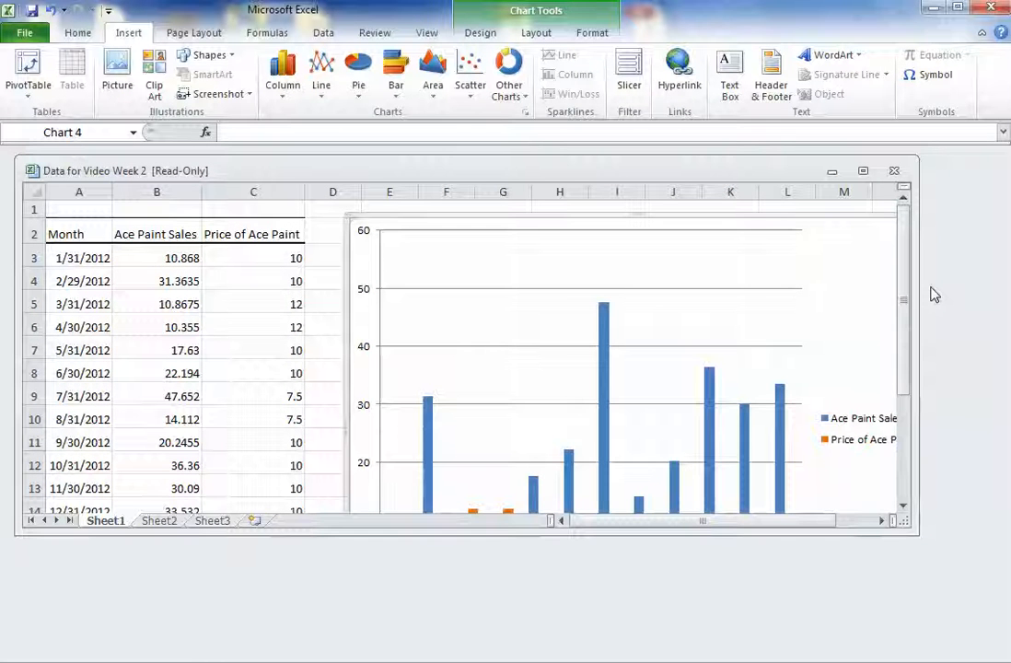